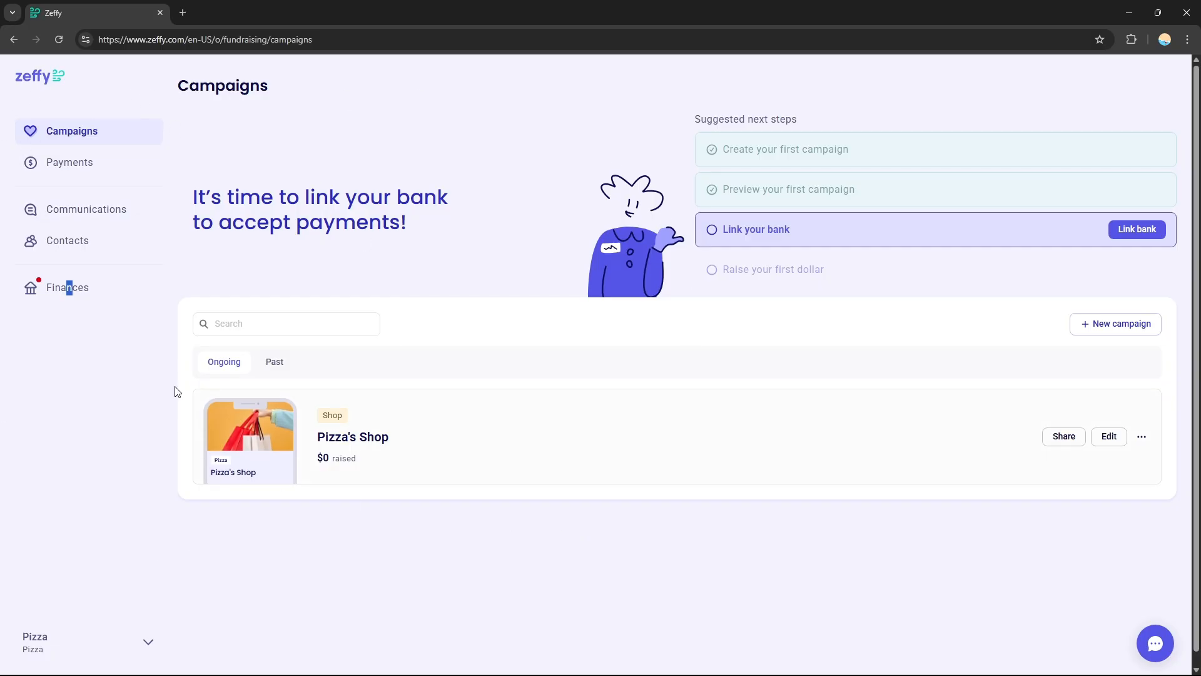
- Create a new campaign of the Raffle type
{"action": "left_click", "coordinate": [1113, 329]}
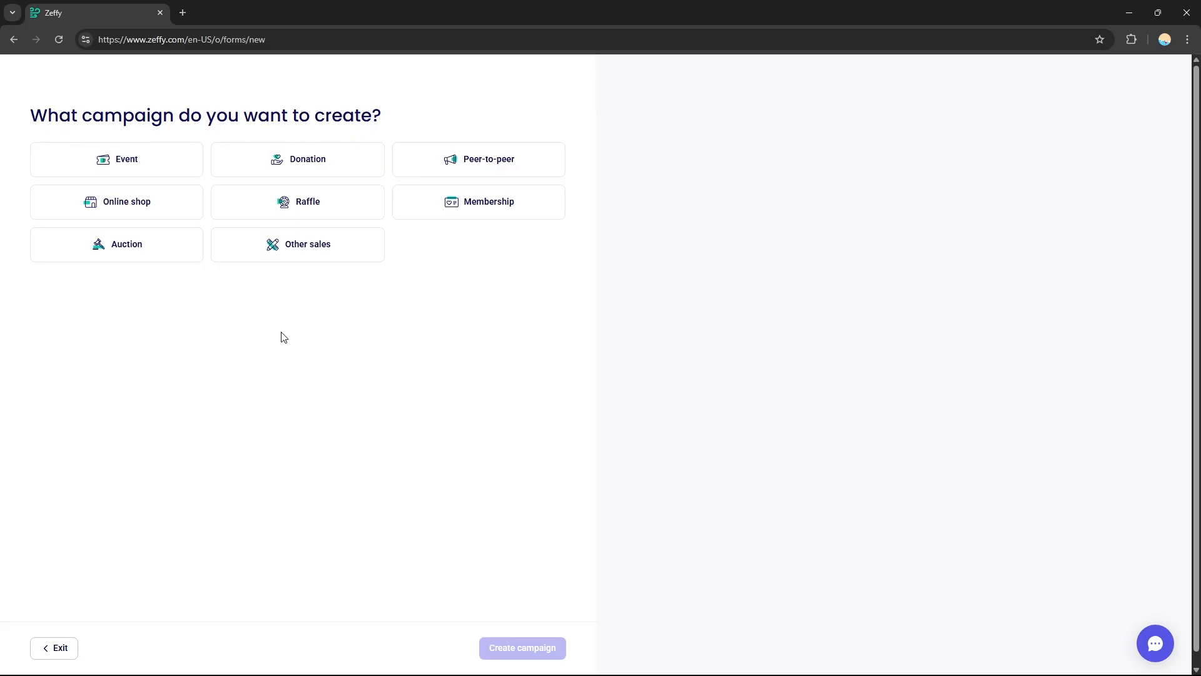
{"action": "left_click", "coordinate": [315, 211]}
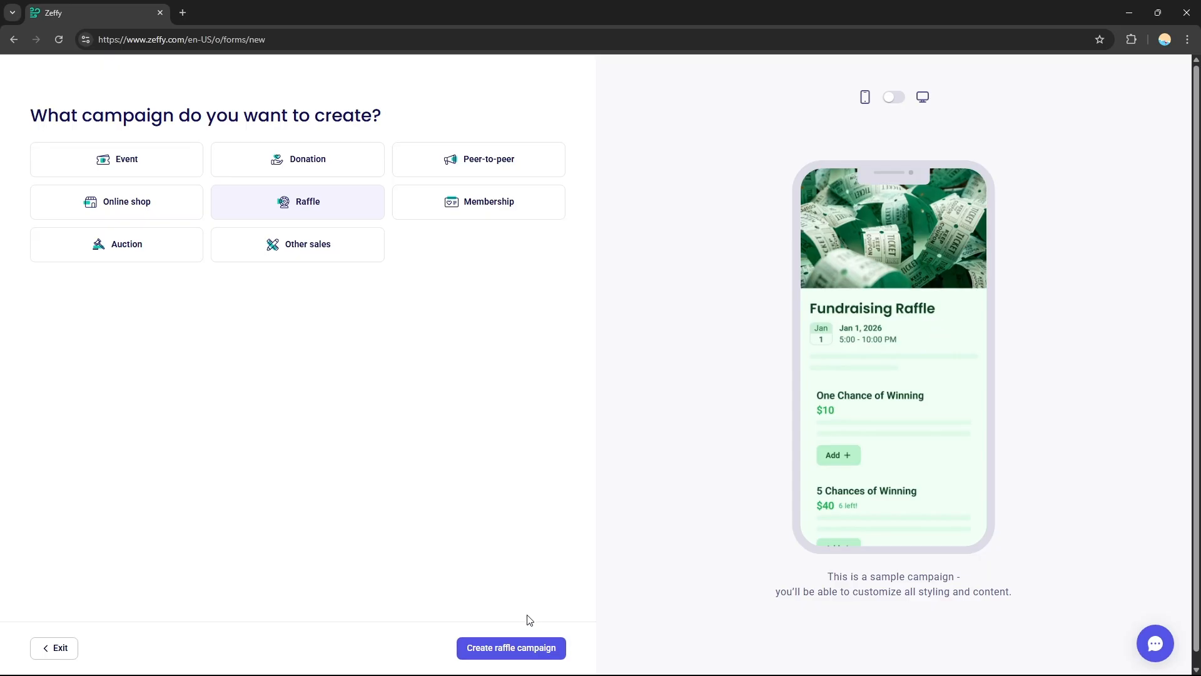
{"action": "left_click", "coordinate": [551, 654]}
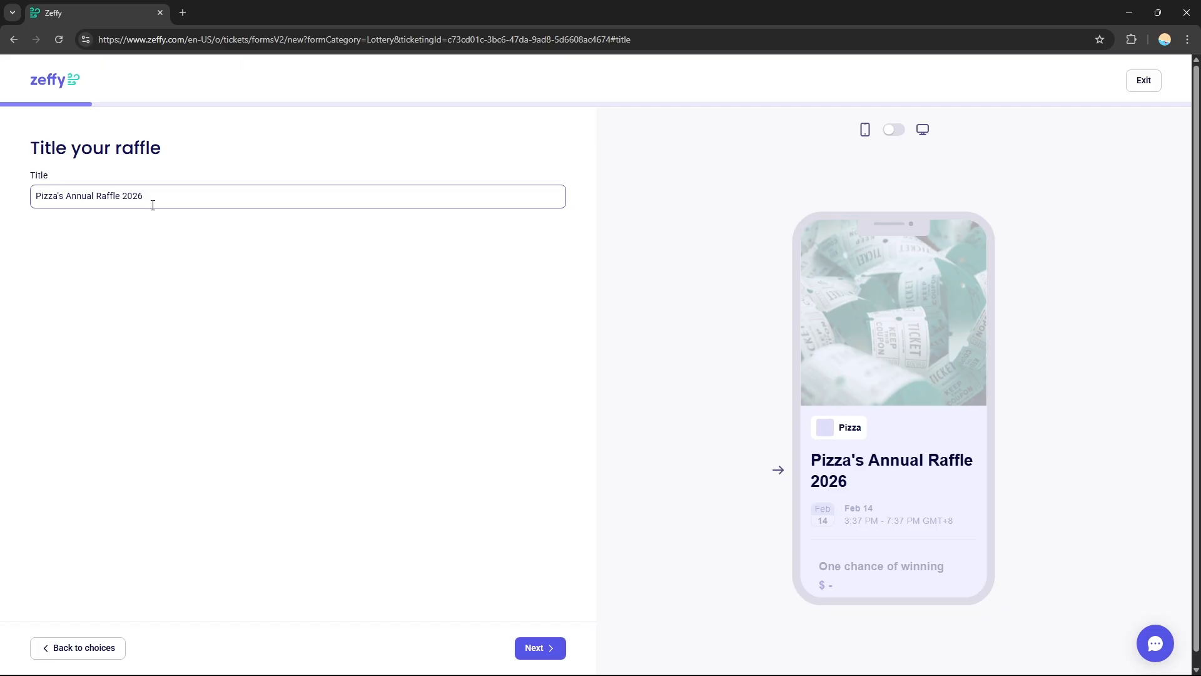
- Accept the suggested title "Pizza's Annual Raffle 2026" and continue to the raffle's date settings
{"action": "left_click", "coordinate": [95, 204]}
{"action": "left_click_drag", "start_coordinate": [35, 202], "coordinate": [201, 214]}
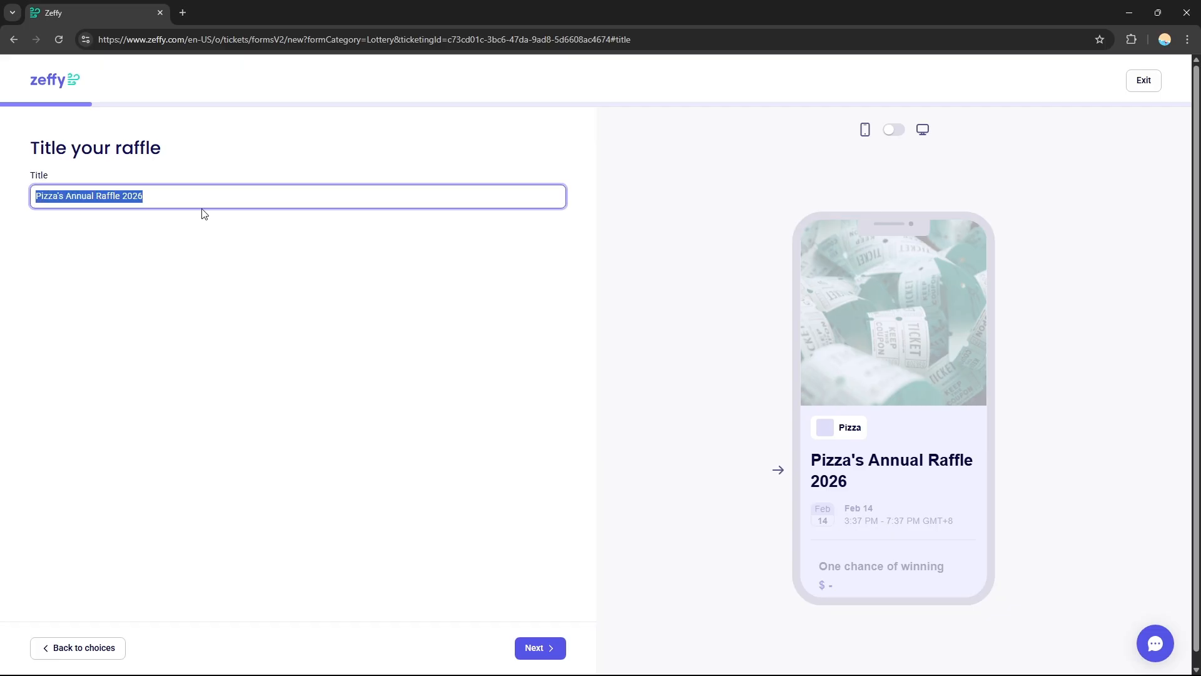
{"action": "left_click", "coordinate": [205, 248]}
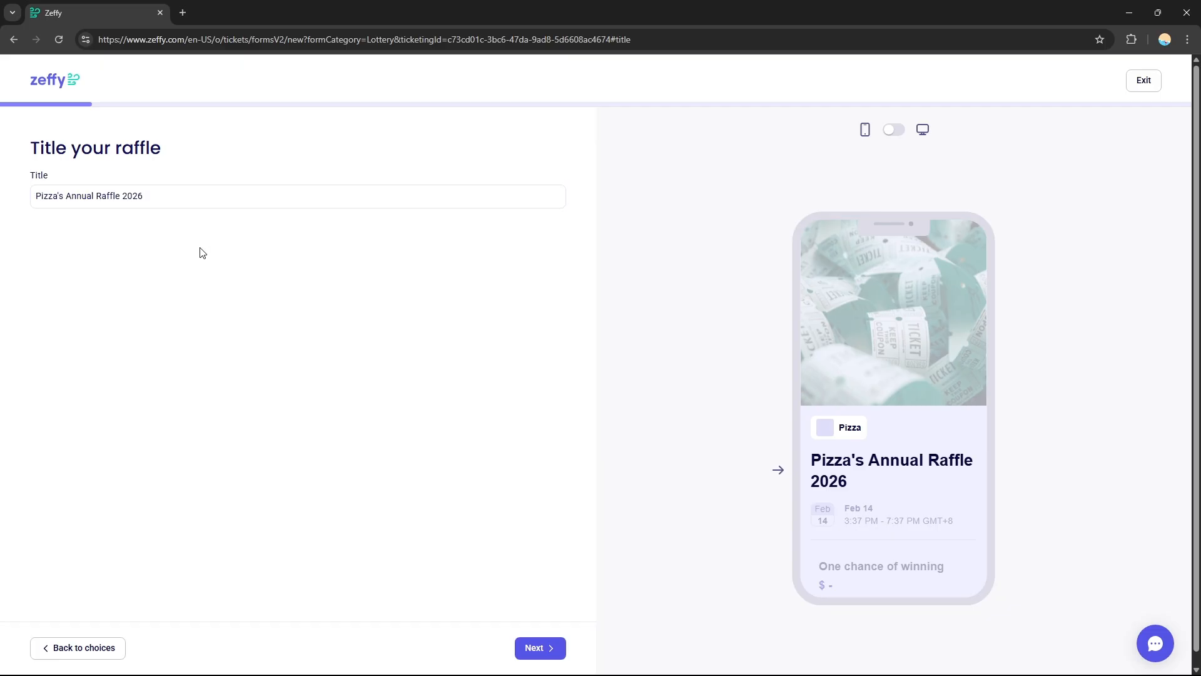
{"action": "left_click", "coordinate": [166, 200]}
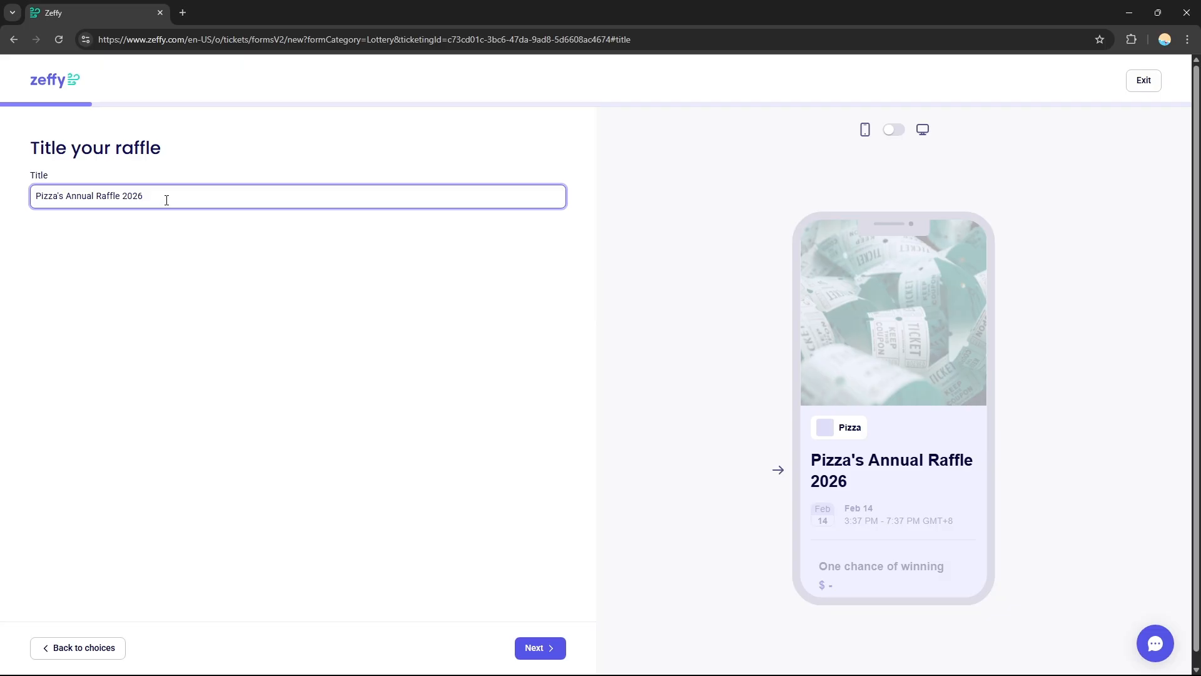
{"action": "left_click_drag", "start_coordinate": [167, 201], "coordinate": [9, 195]}
{"action": "left_click", "coordinate": [194, 239]}
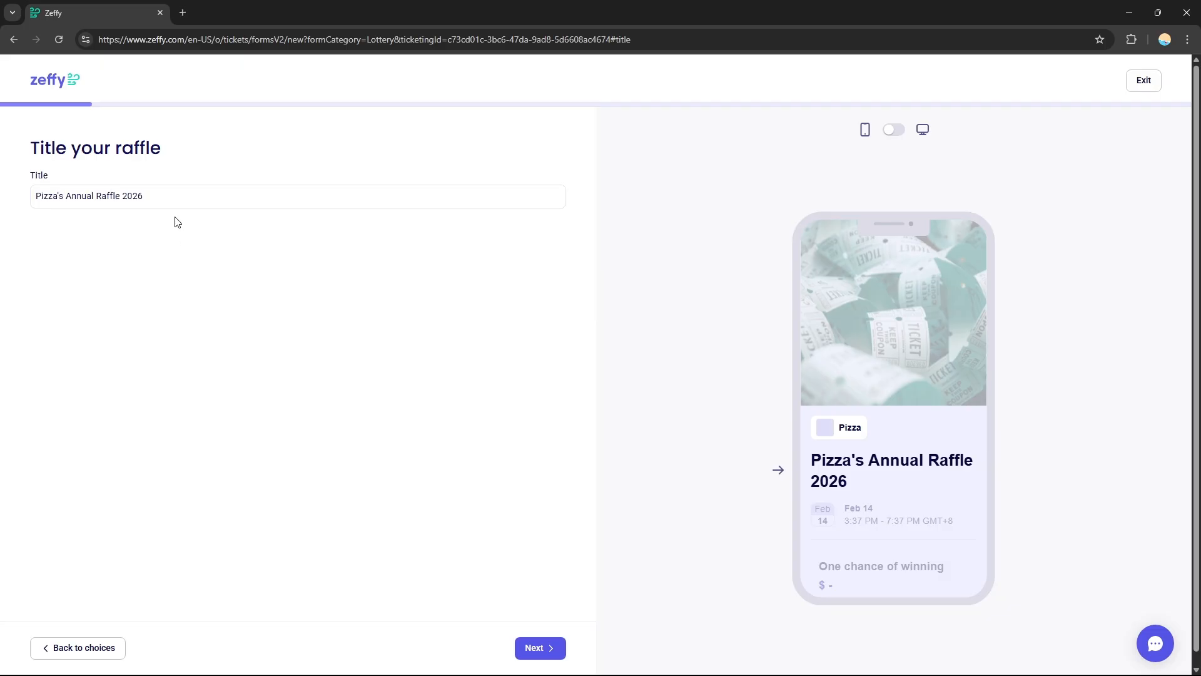
{"action": "left_click", "coordinate": [133, 201]}
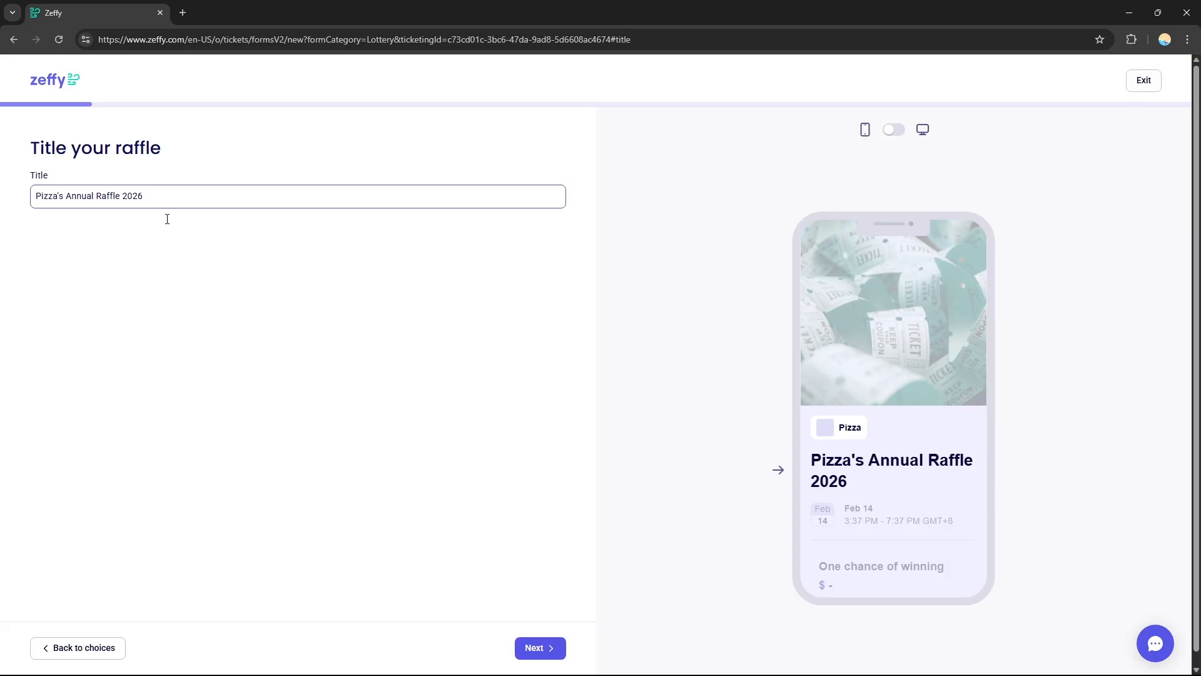
{"action": "left_click", "coordinate": [547, 655]}
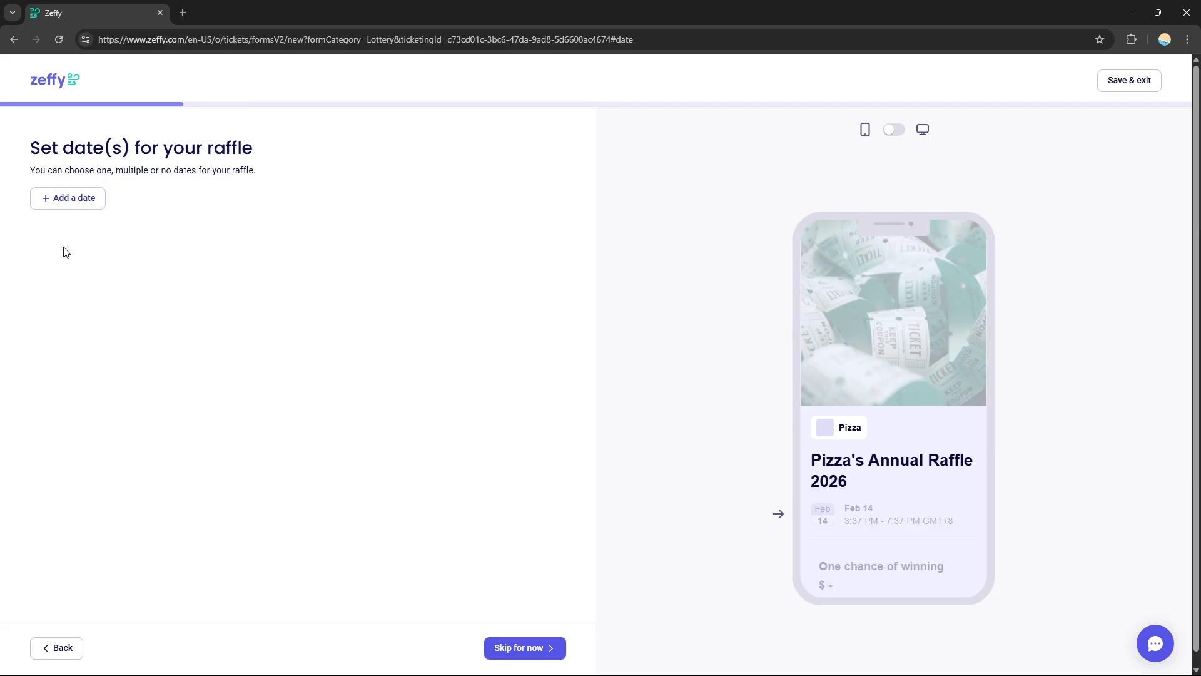
- Add a one-time raffle date with the default start and end times and no sales close date, and continue to the description
{"action": "left_click", "coordinate": [84, 206]}
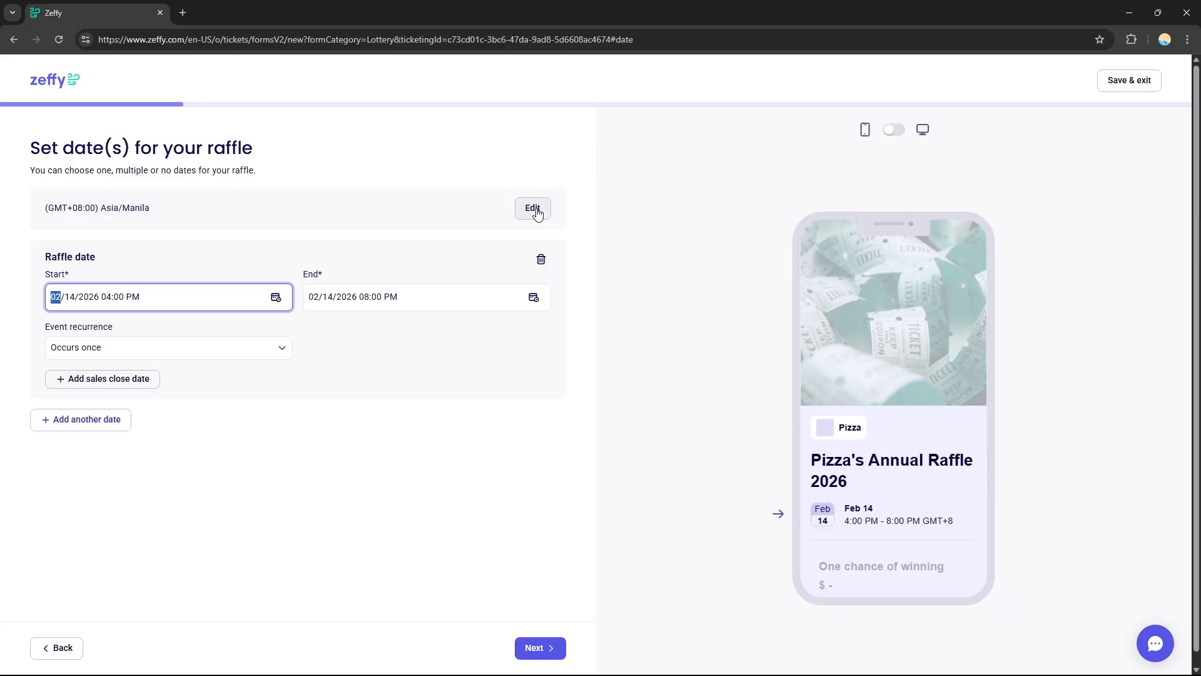
{"action": "left_click", "coordinate": [140, 275]}
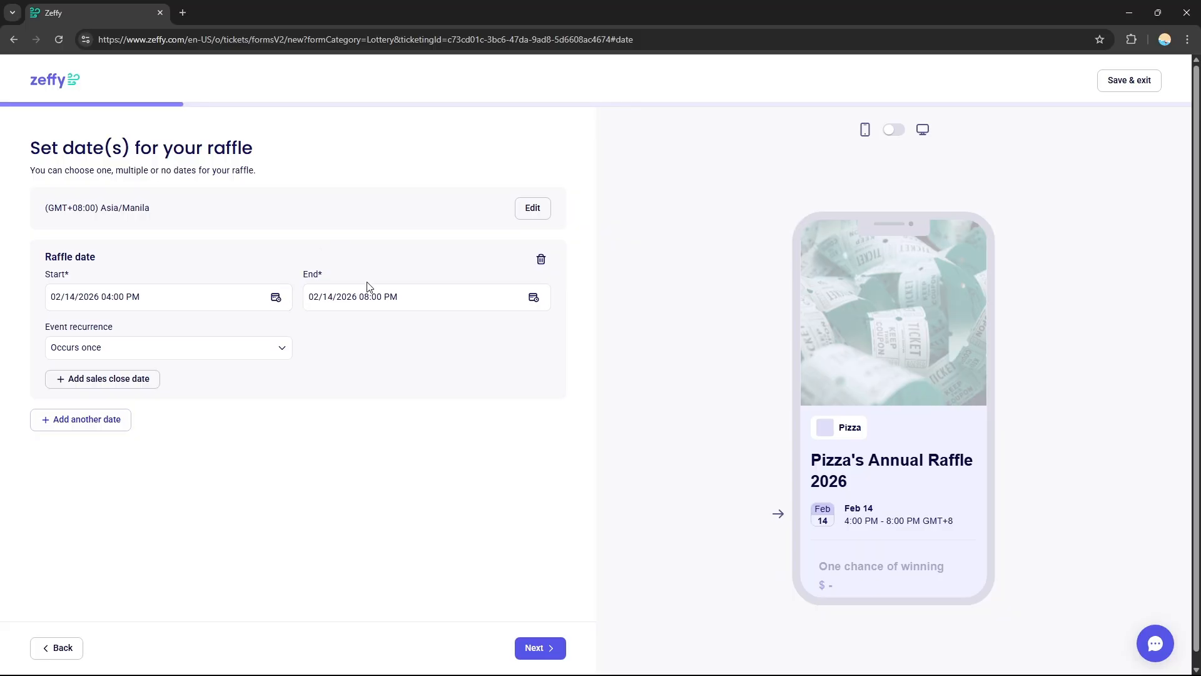
{"action": "left_click", "coordinate": [167, 357]}
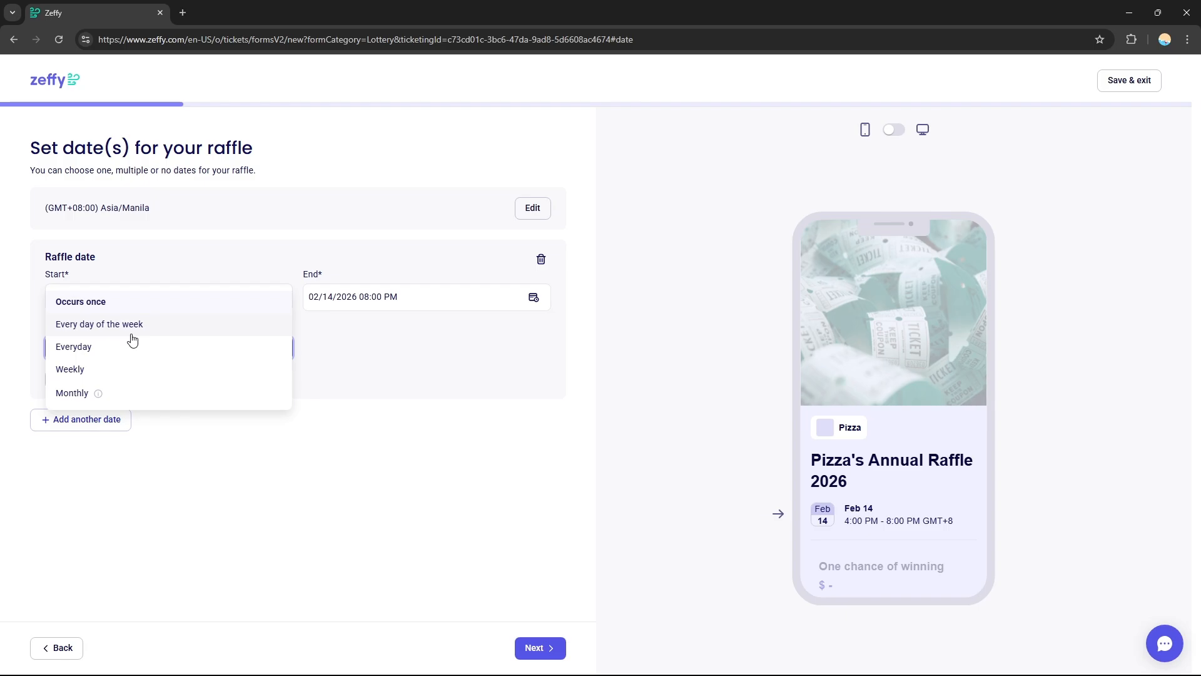
{"action": "left_click", "coordinate": [351, 538]}
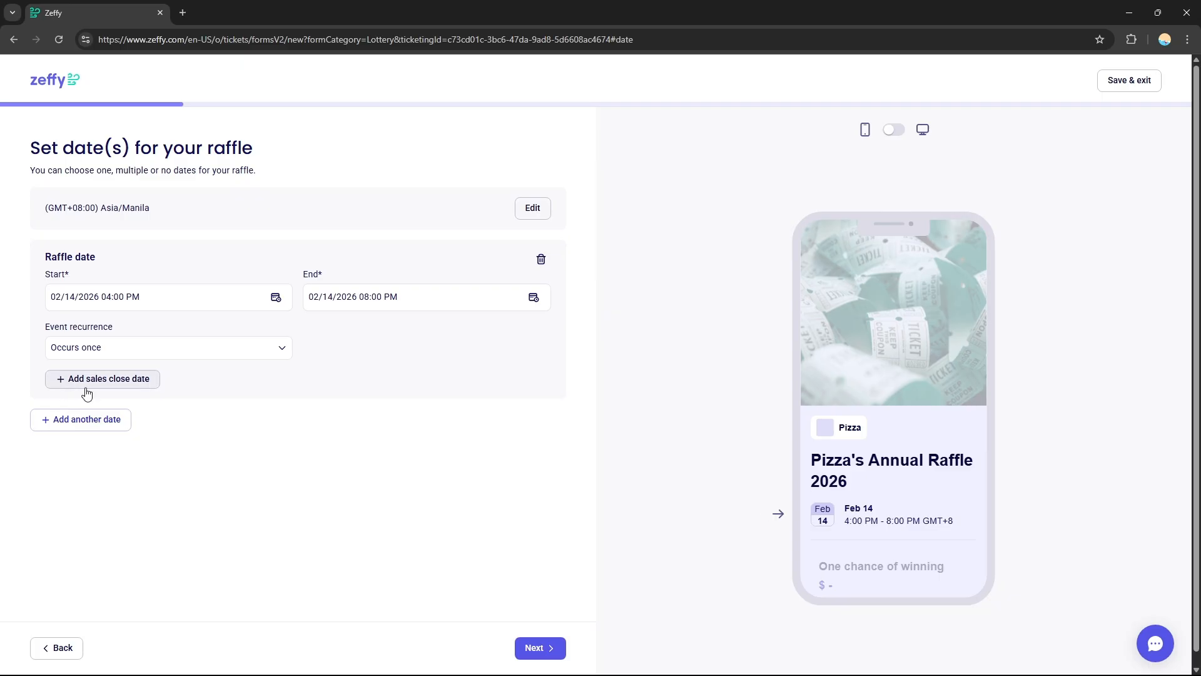
{"action": "left_click", "coordinate": [108, 389]}
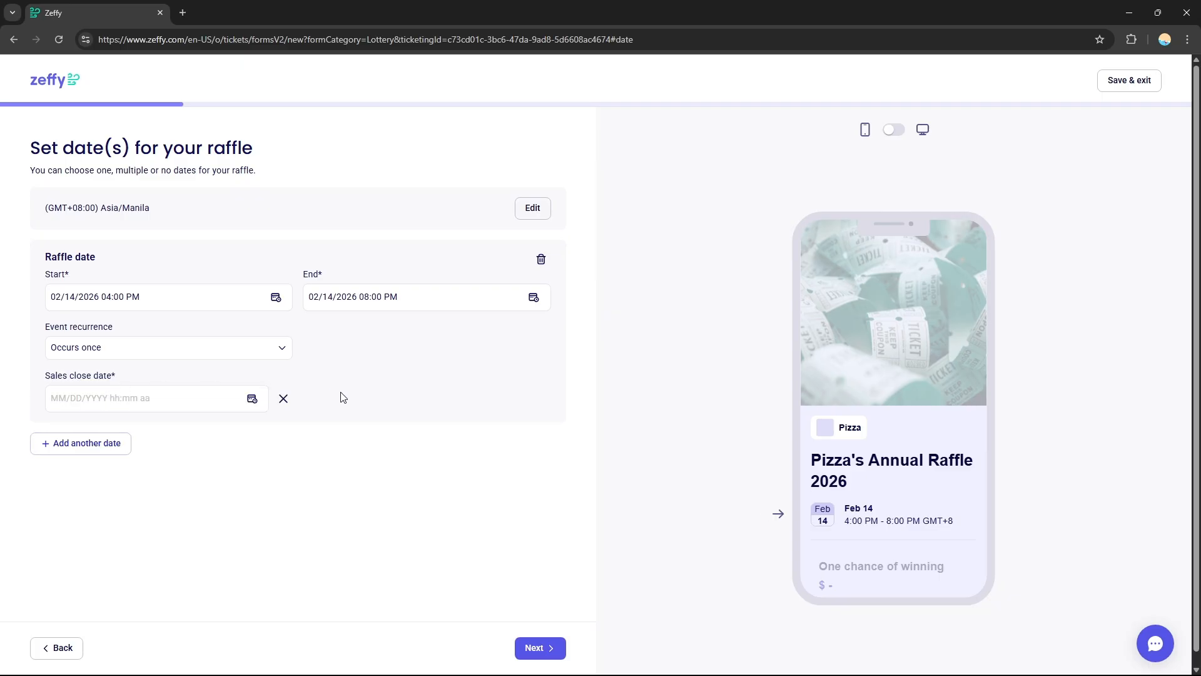
{"action": "left_click", "coordinate": [283, 400]}
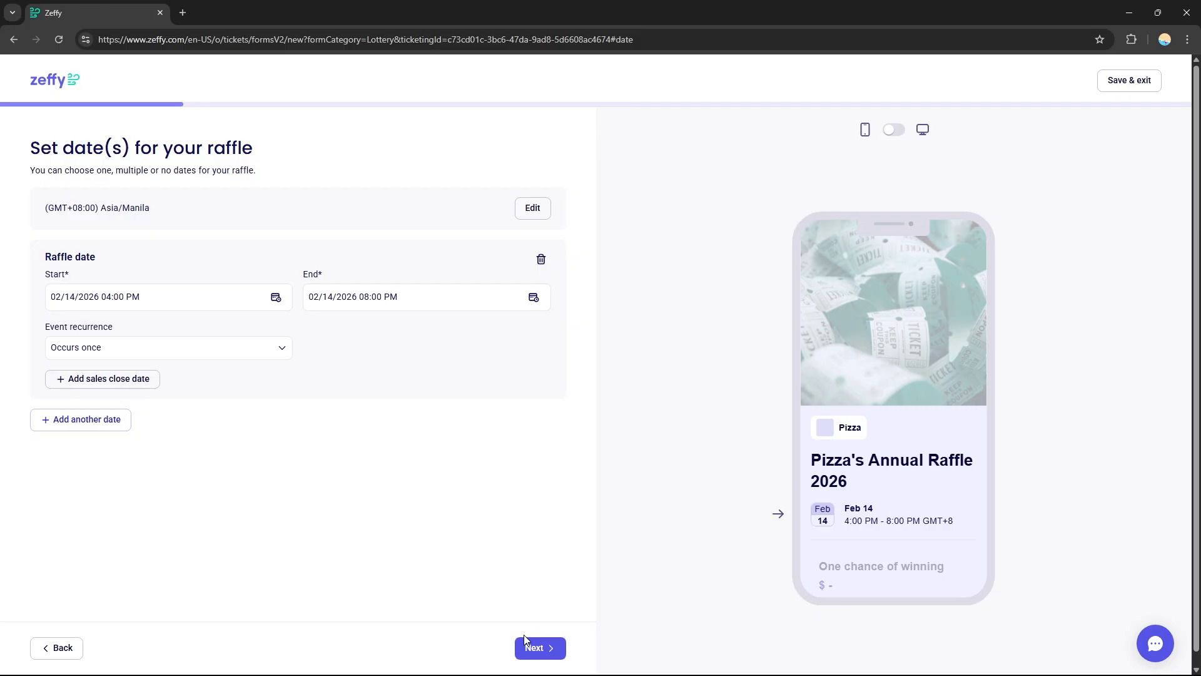
{"action": "left_click", "coordinate": [540, 647]}
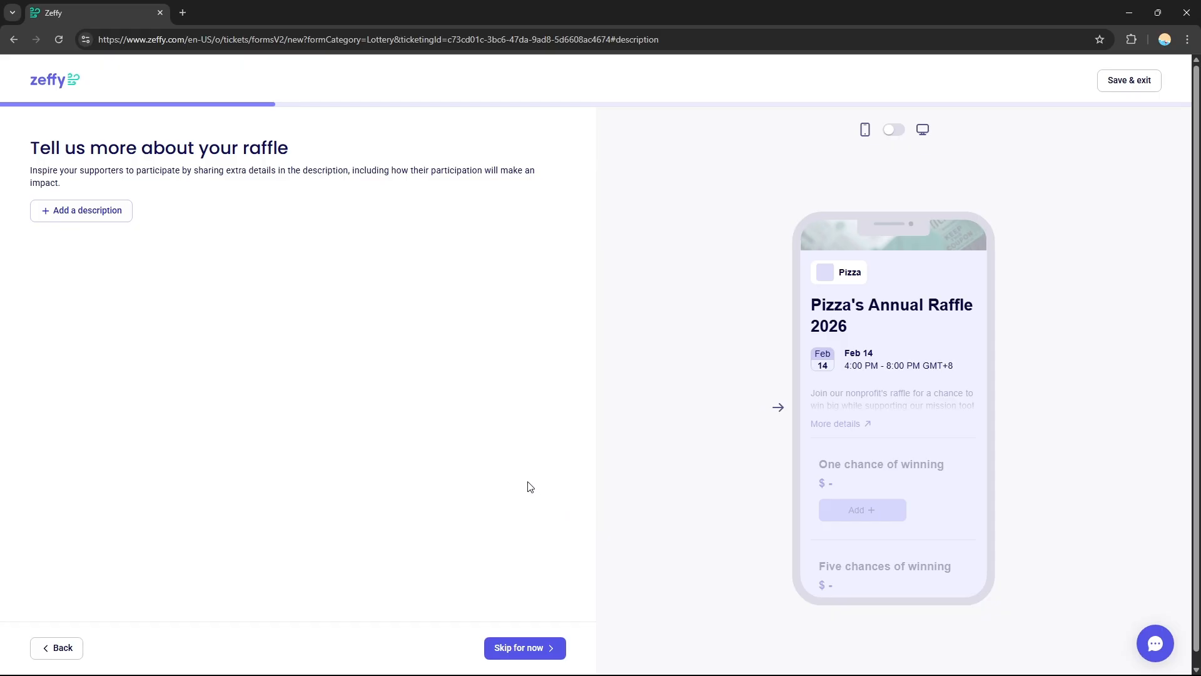
- Add the suggested description text to the raffle and continue to the campaign colors
{"action": "left_click", "coordinate": [79, 213]}
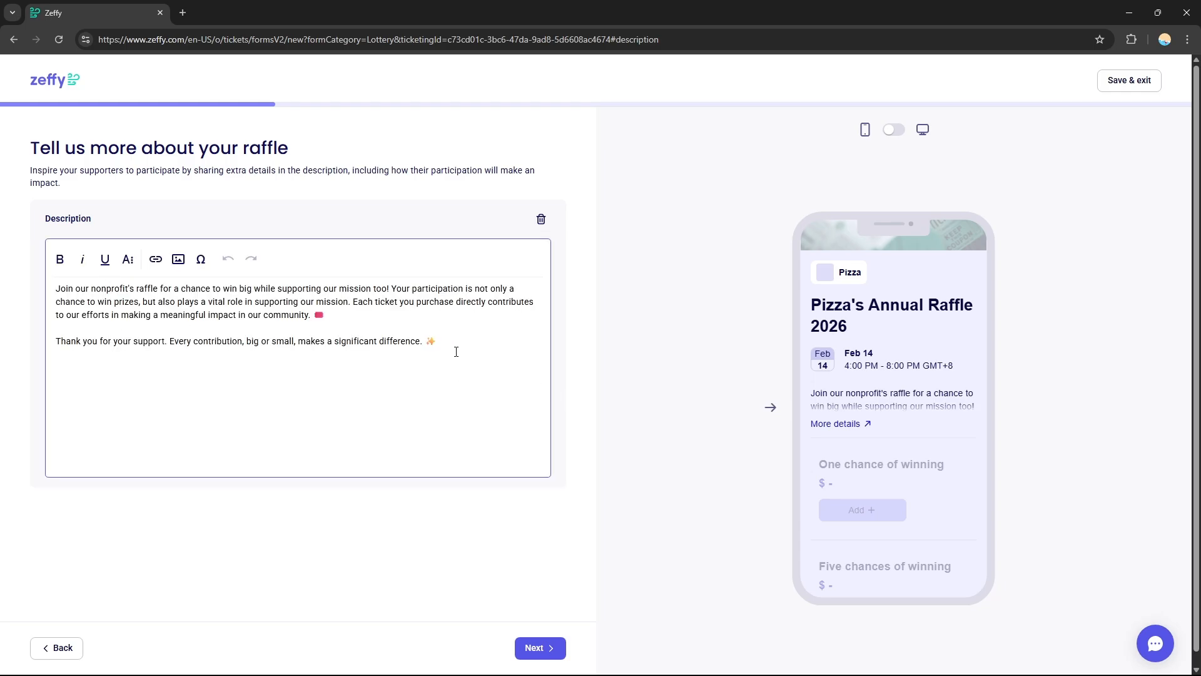
{"action": "left_click_drag", "start_coordinate": [456, 352], "coordinate": [58, 292]}
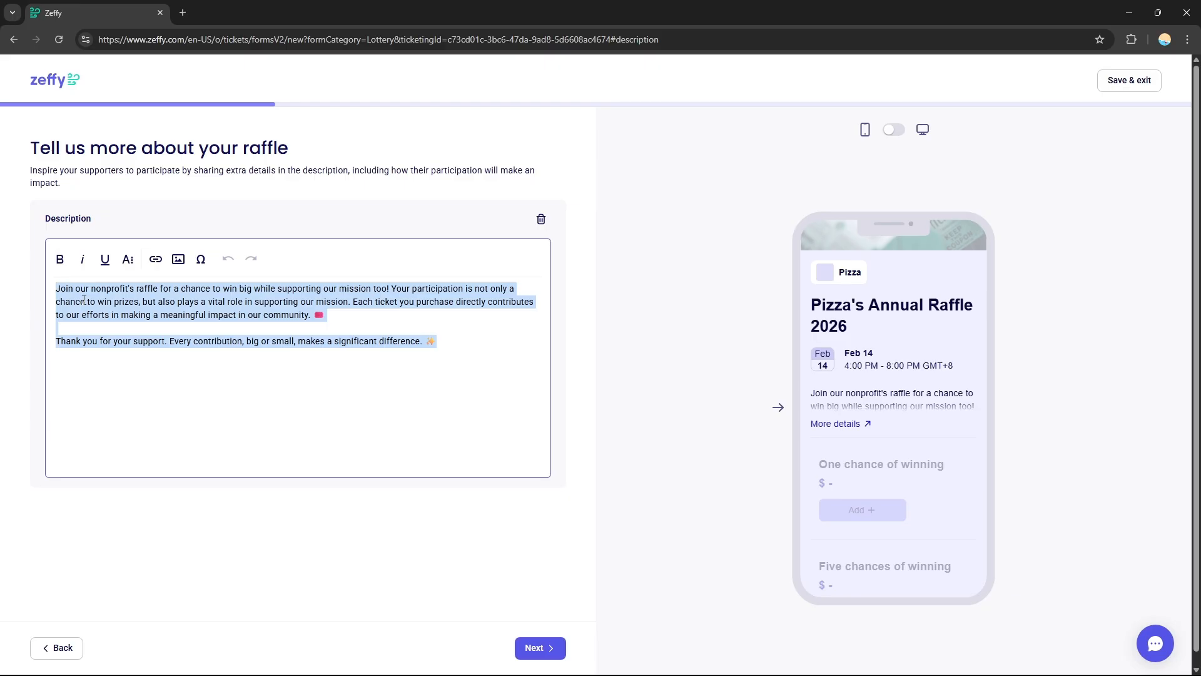
{"action": "left_click", "coordinate": [83, 299]}
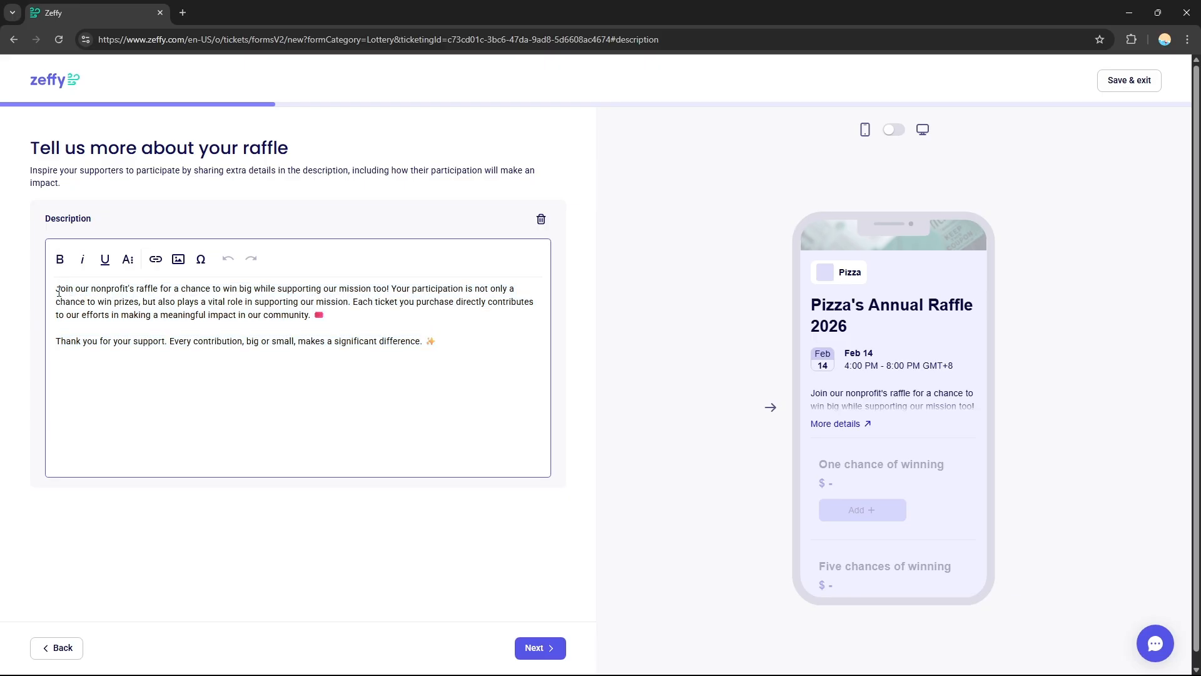
{"action": "left_click_drag", "start_coordinate": [59, 292], "coordinate": [421, 396]}
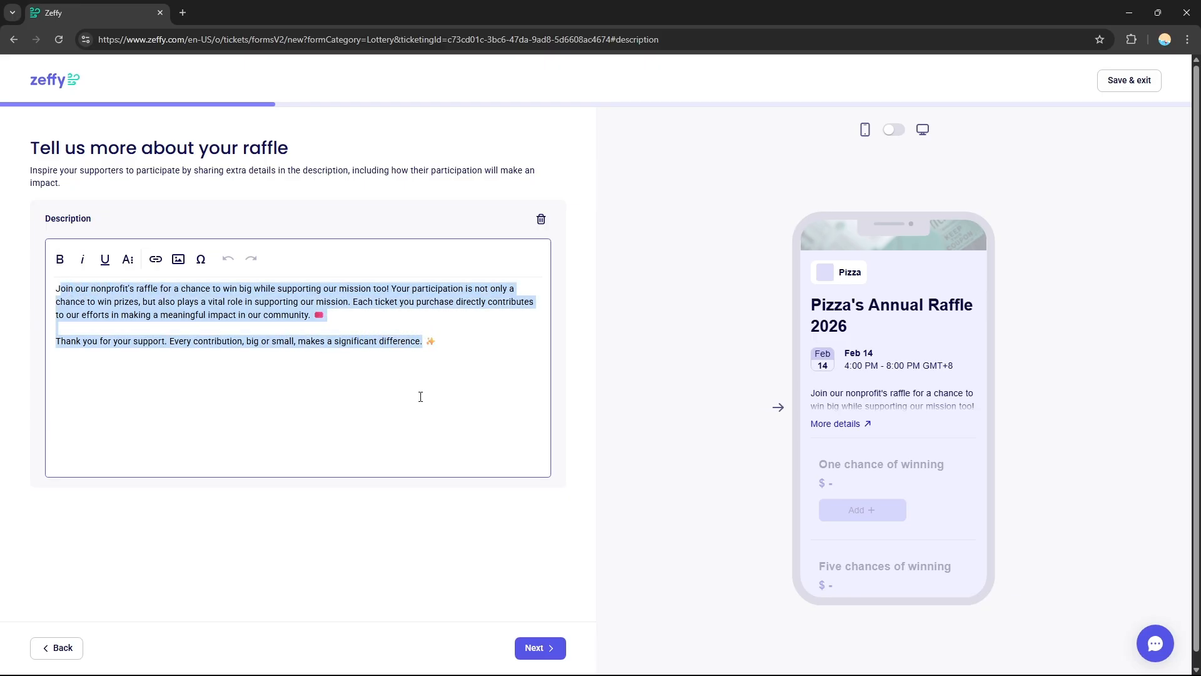
{"action": "left_click", "coordinate": [159, 320]}
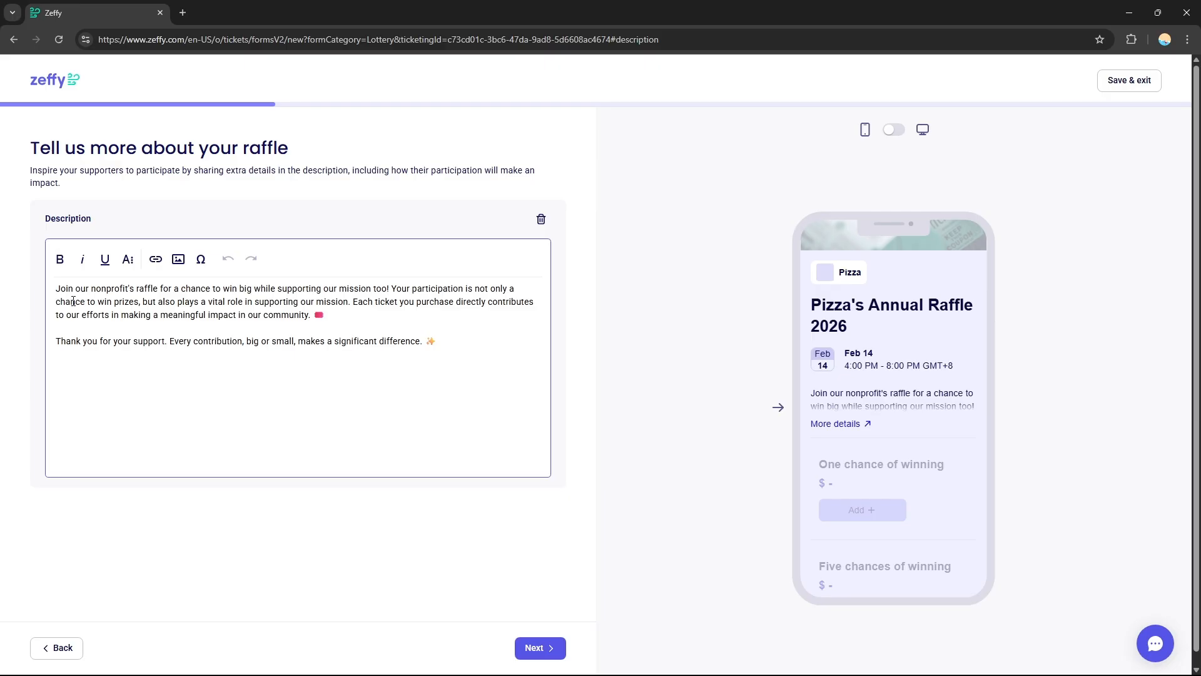
{"action": "left_click_drag", "start_coordinate": [52, 299], "coordinate": [432, 344]}
{"action": "left_click", "coordinate": [338, 311]}
{"action": "left_click_drag", "start_coordinate": [324, 315], "coordinate": [60, 262]}
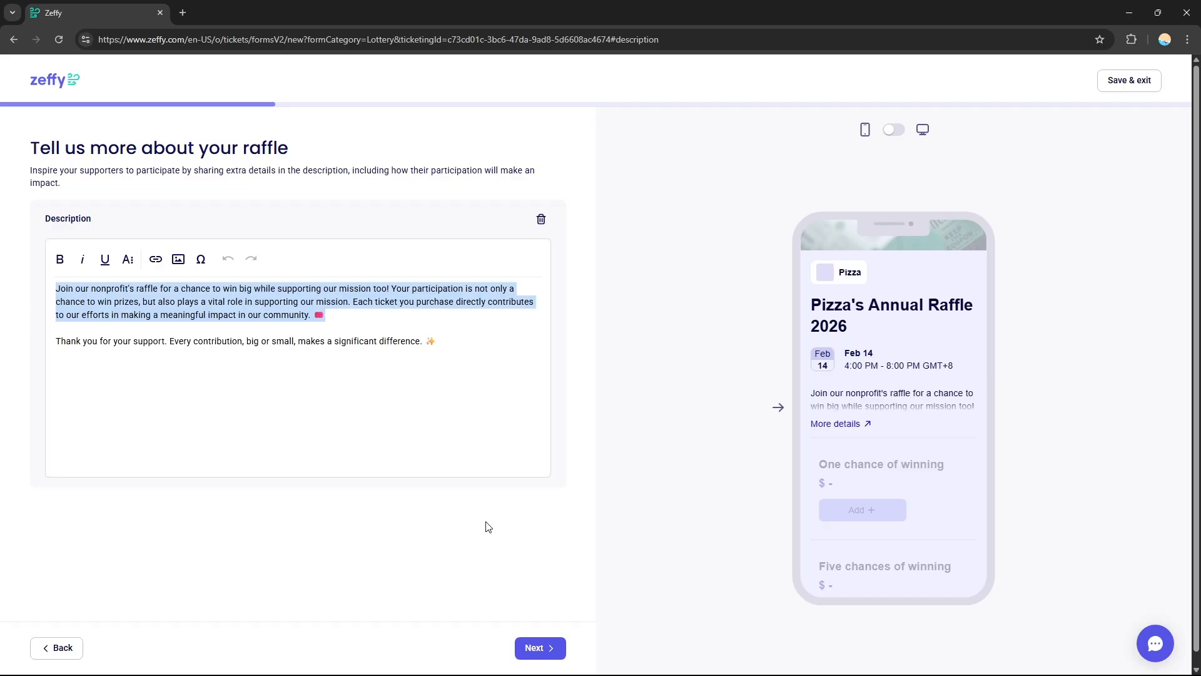
{"action": "left_click", "coordinate": [549, 650]}
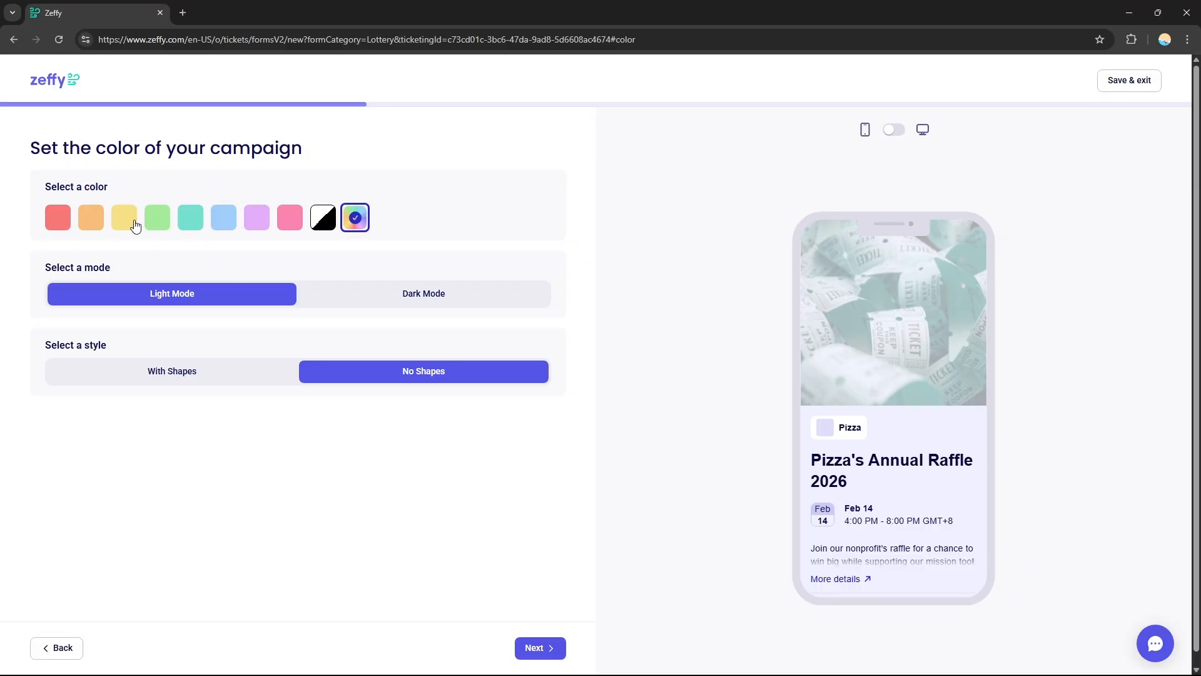
- Style the campaign in green with Dark Mode and No Shapes, and continue to the banner
{"action": "left_click", "coordinate": [157, 219]}
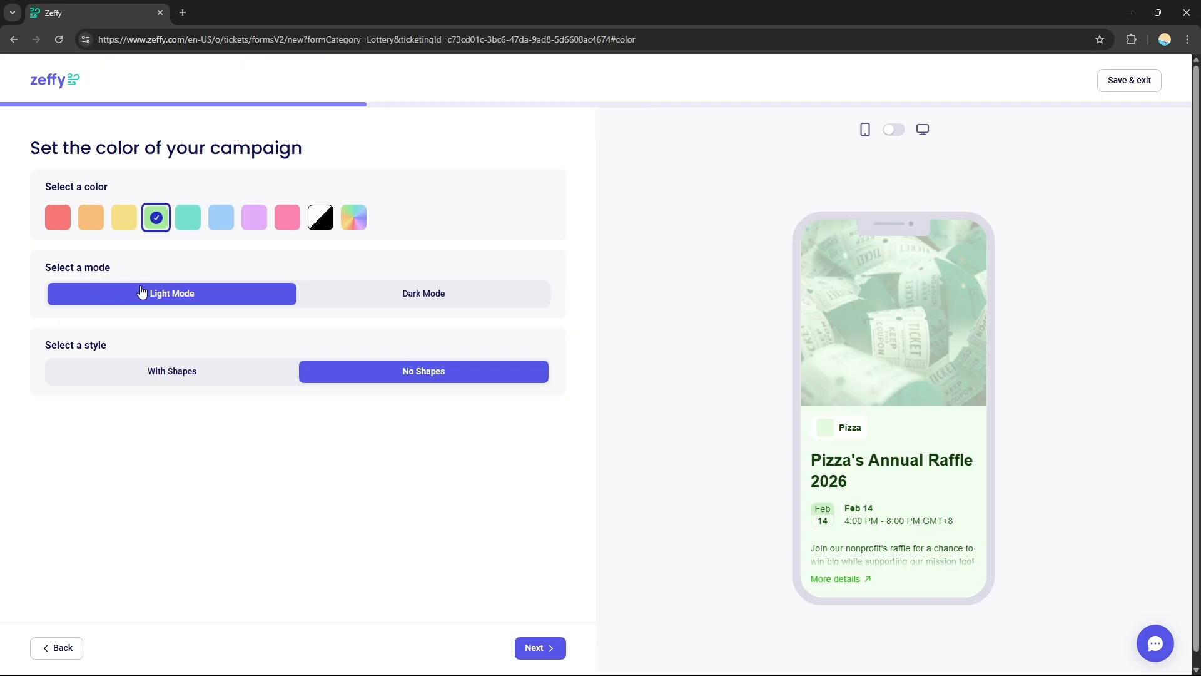
{"action": "left_click", "coordinate": [417, 305]}
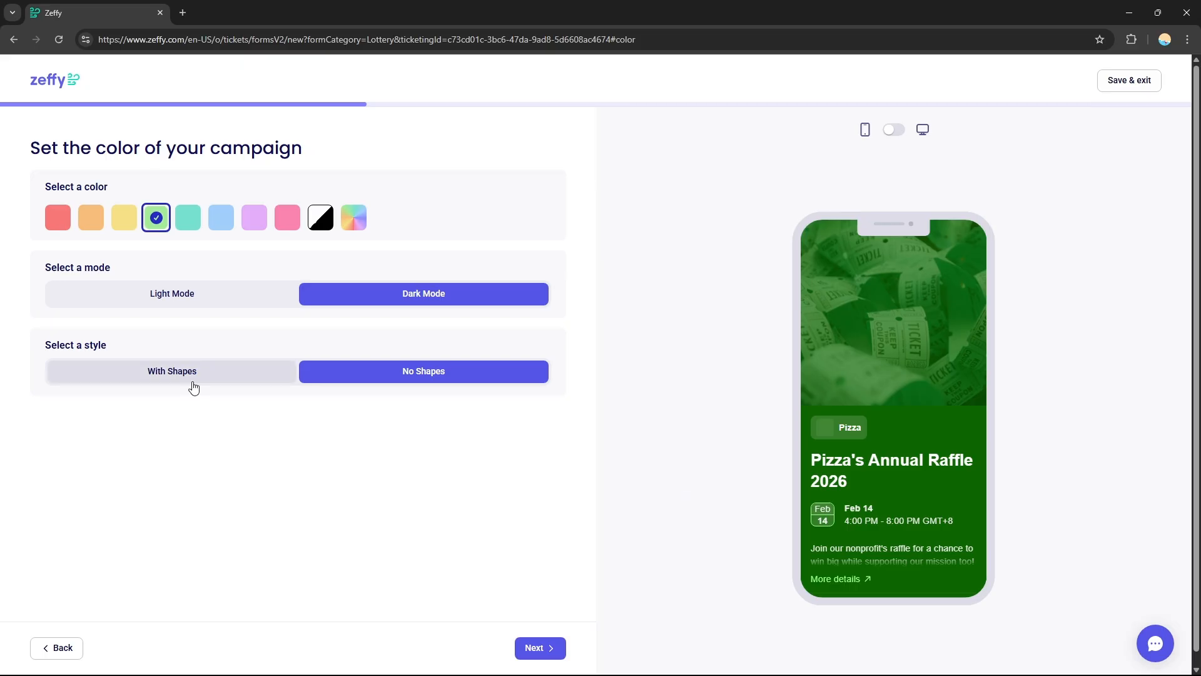
{"action": "left_click", "coordinate": [169, 374]}
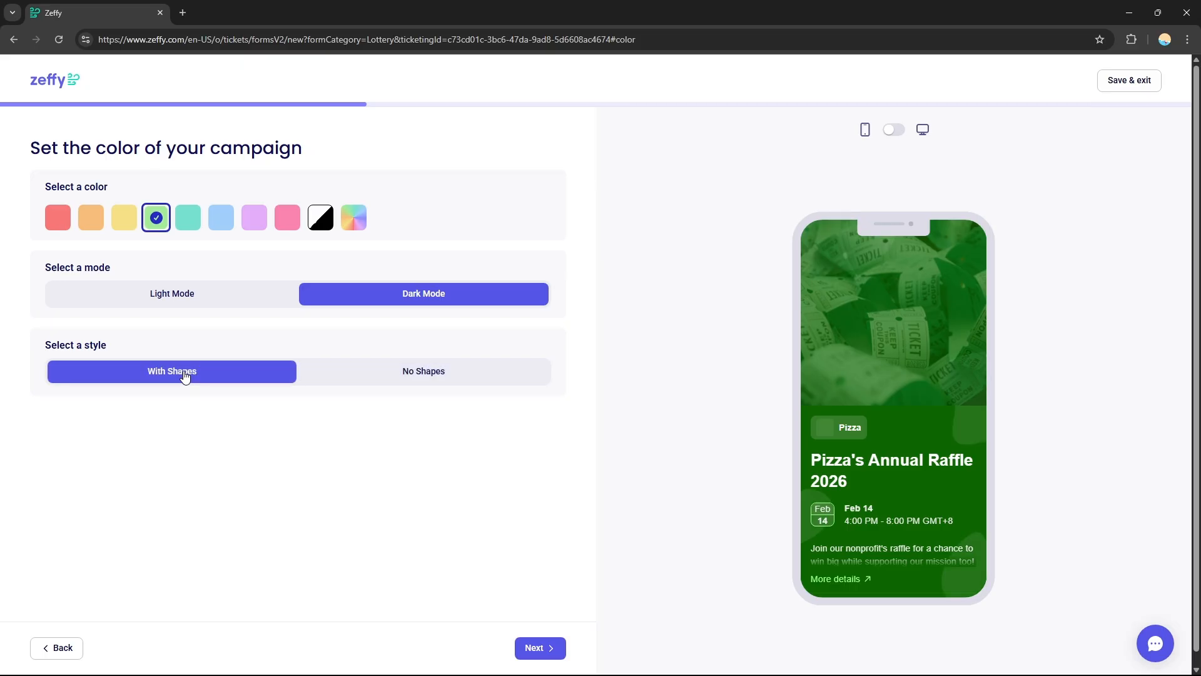
{"action": "left_click", "coordinate": [359, 375]}
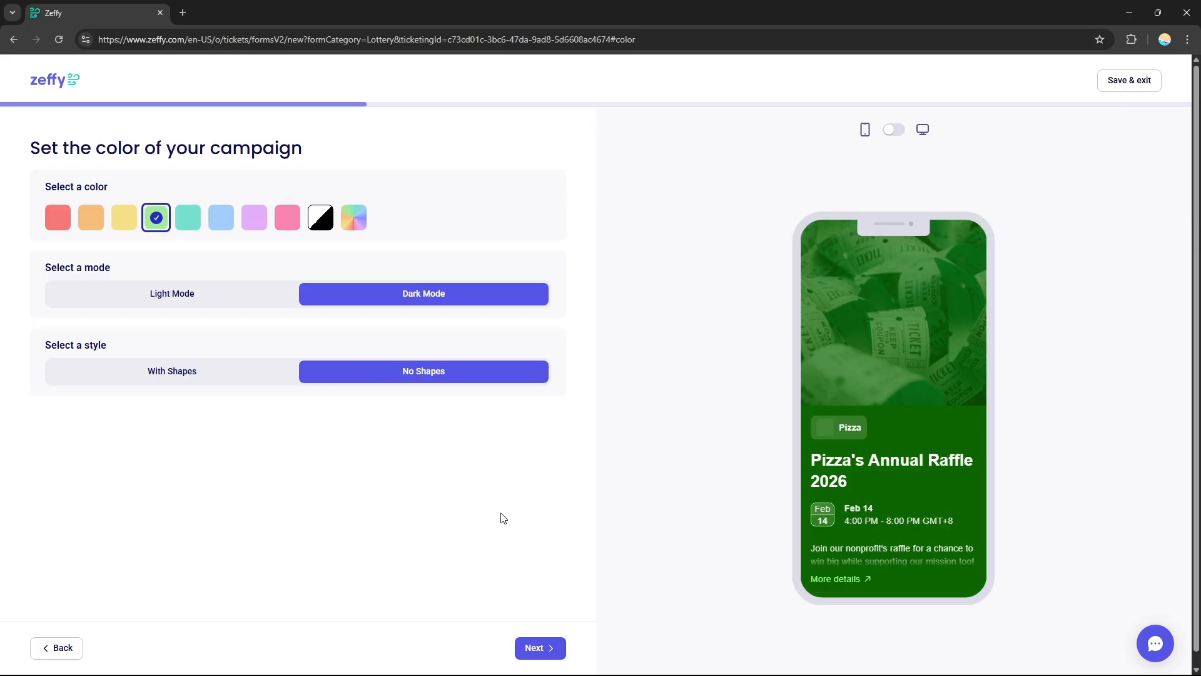
{"action": "left_click", "coordinate": [538, 642]}
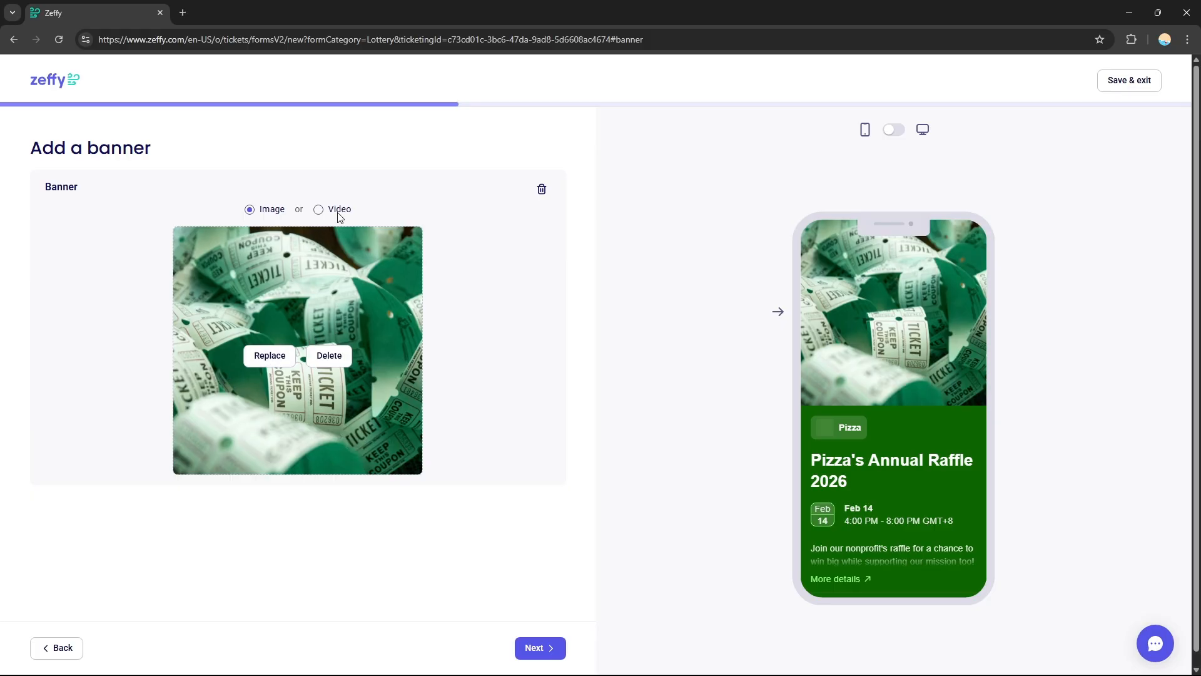
- Check the video banner option, switch back to an image banner and browse the banner library
{"action": "left_click", "coordinate": [318, 209]}
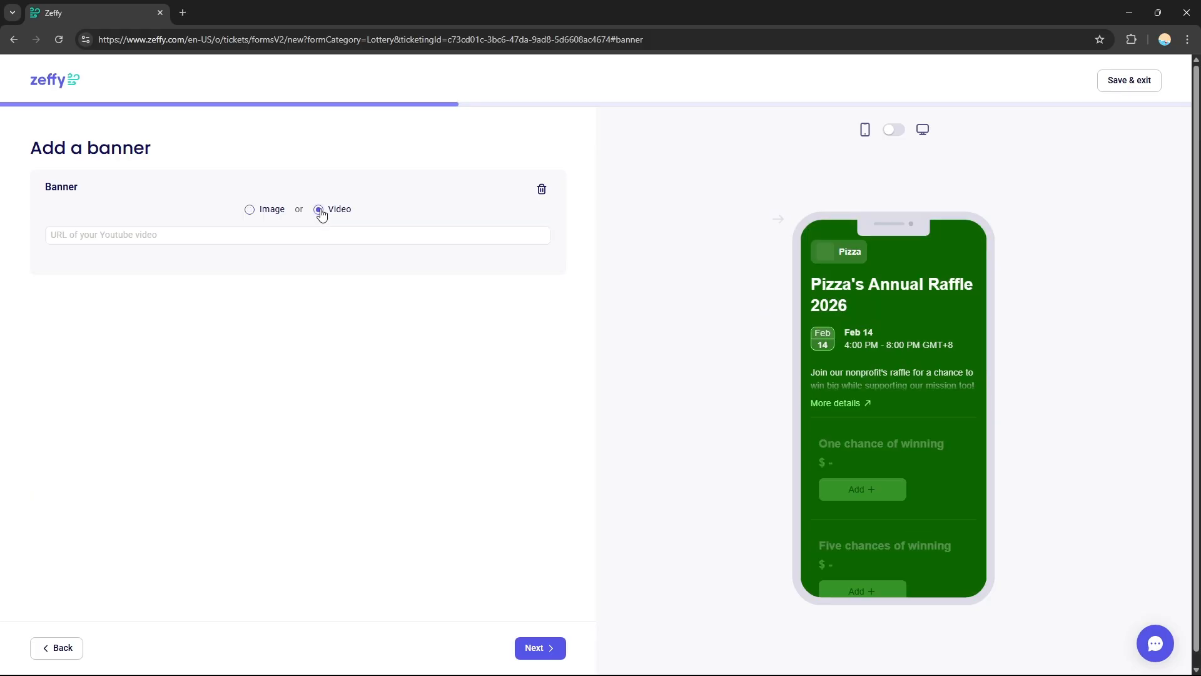
{"action": "left_click", "coordinate": [336, 239]}
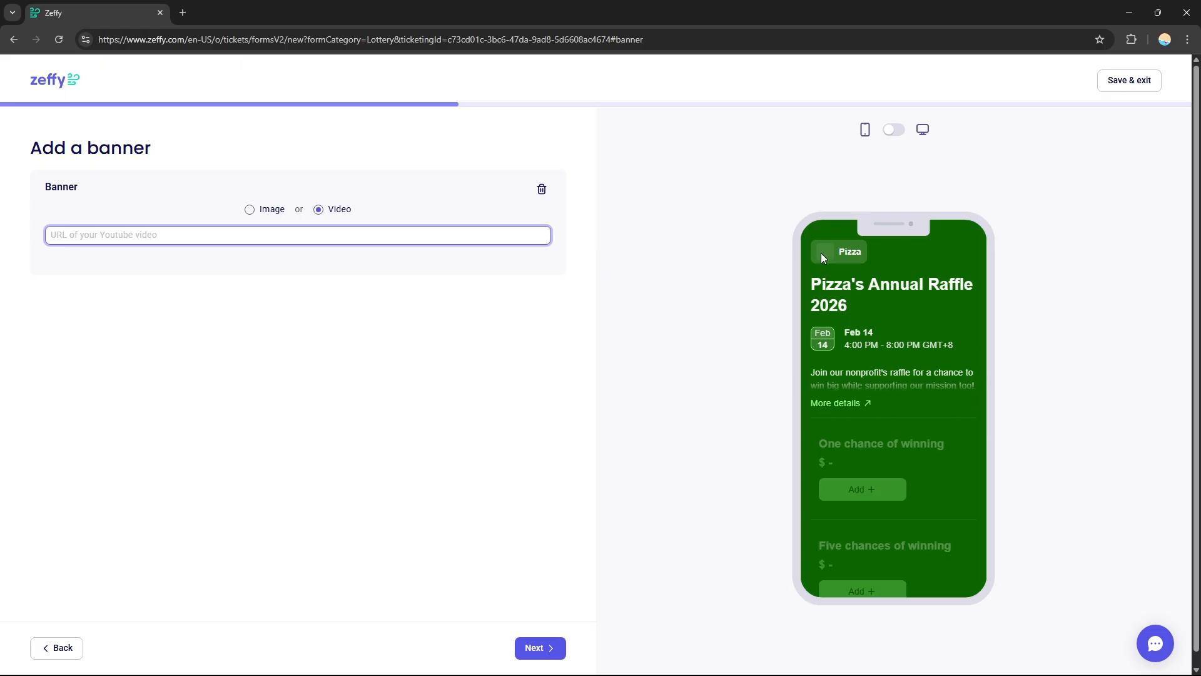
{"action": "left_click", "coordinate": [250, 209]}
{"action": "left_click", "coordinate": [309, 374]}
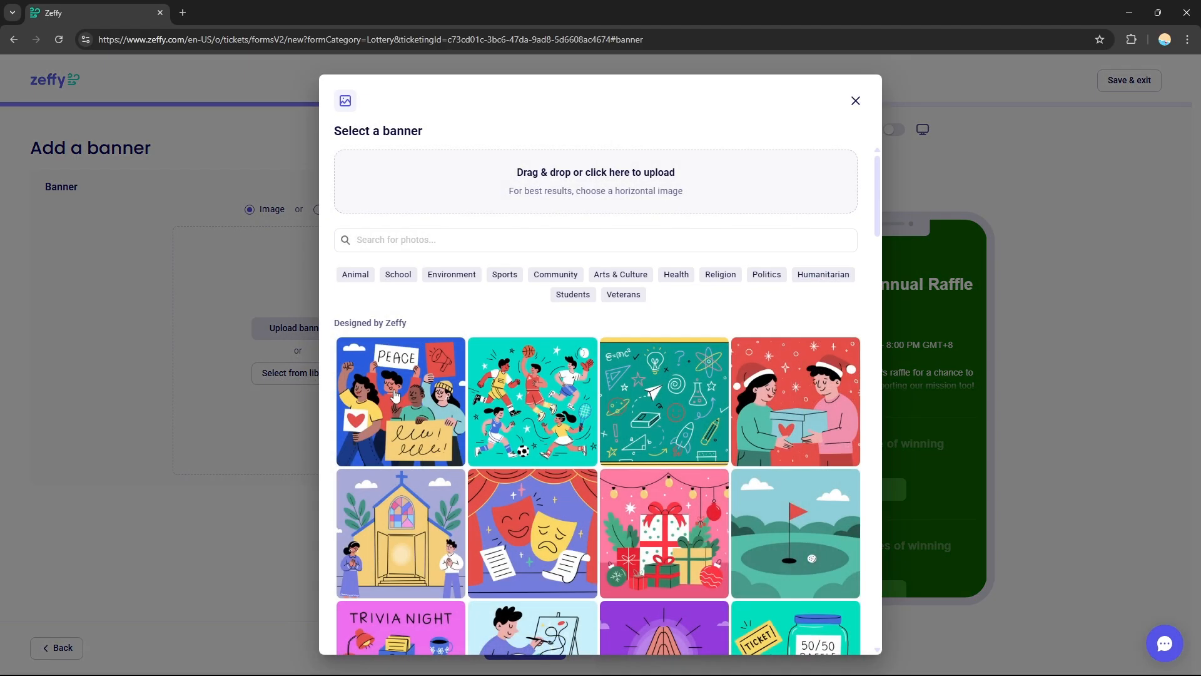
{"action": "left_click_drag", "start_coordinate": [877, 206], "coordinate": [893, 411]}
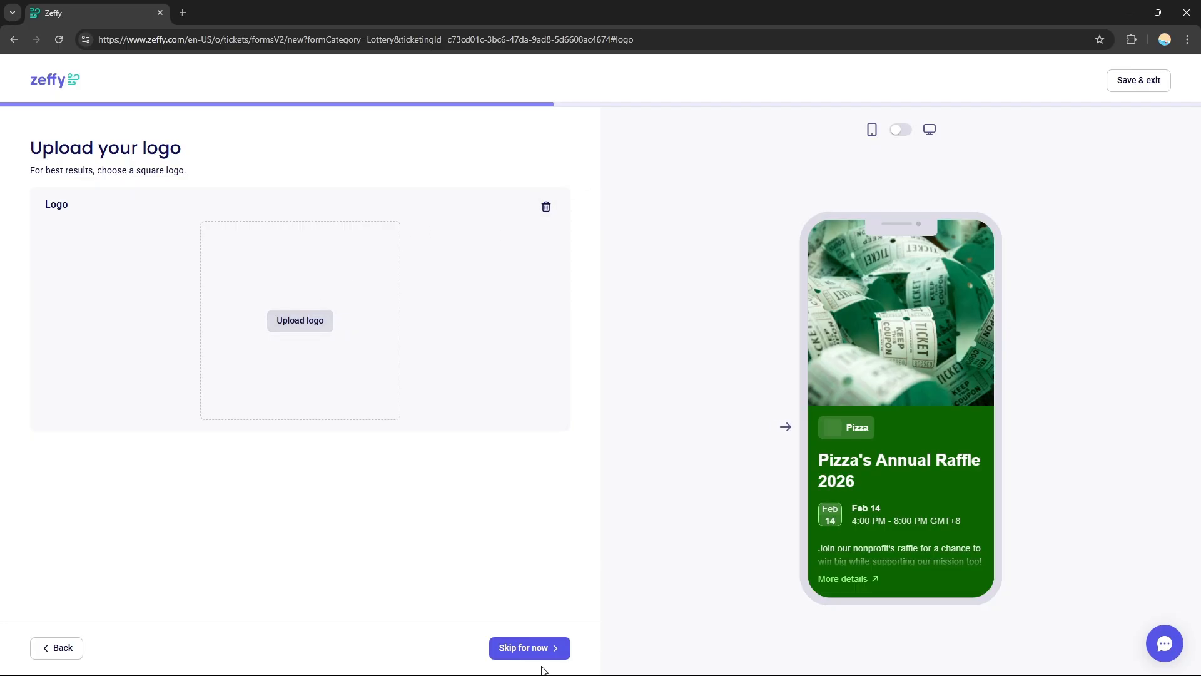
- Skip the logo upload and set the total number of raffle tickets to 10000
{"action": "left_click", "coordinate": [536, 647]}
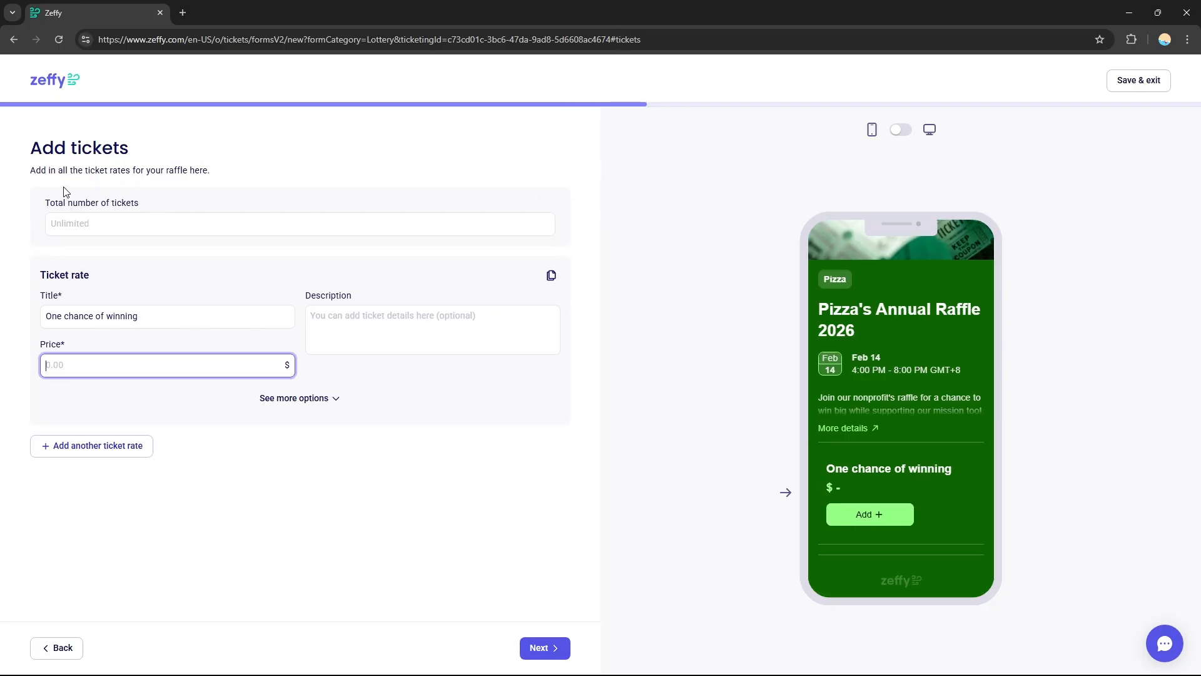
{"action": "left_click", "coordinate": [148, 227]}
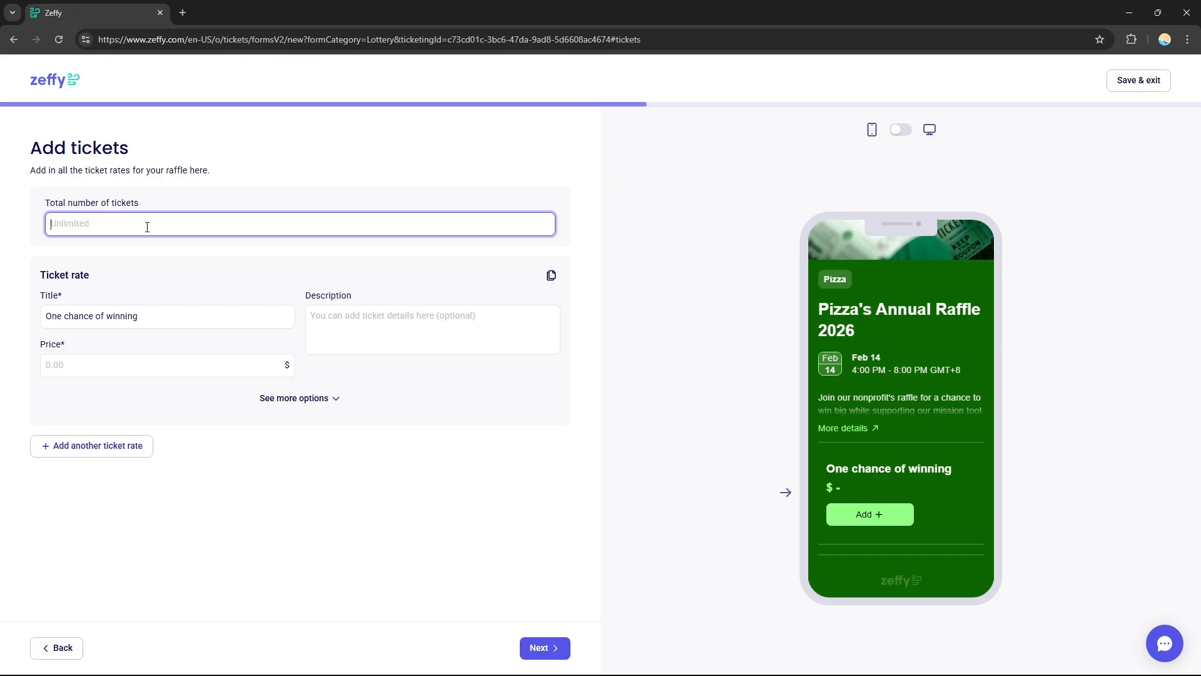
{"action": "type", "text": "10000"}
{"action": "left_click", "coordinate": [175, 258]}
- Keep the "One chance of winning" ticket title and set its price to $15
{"action": "left_click", "coordinate": [94, 316]}
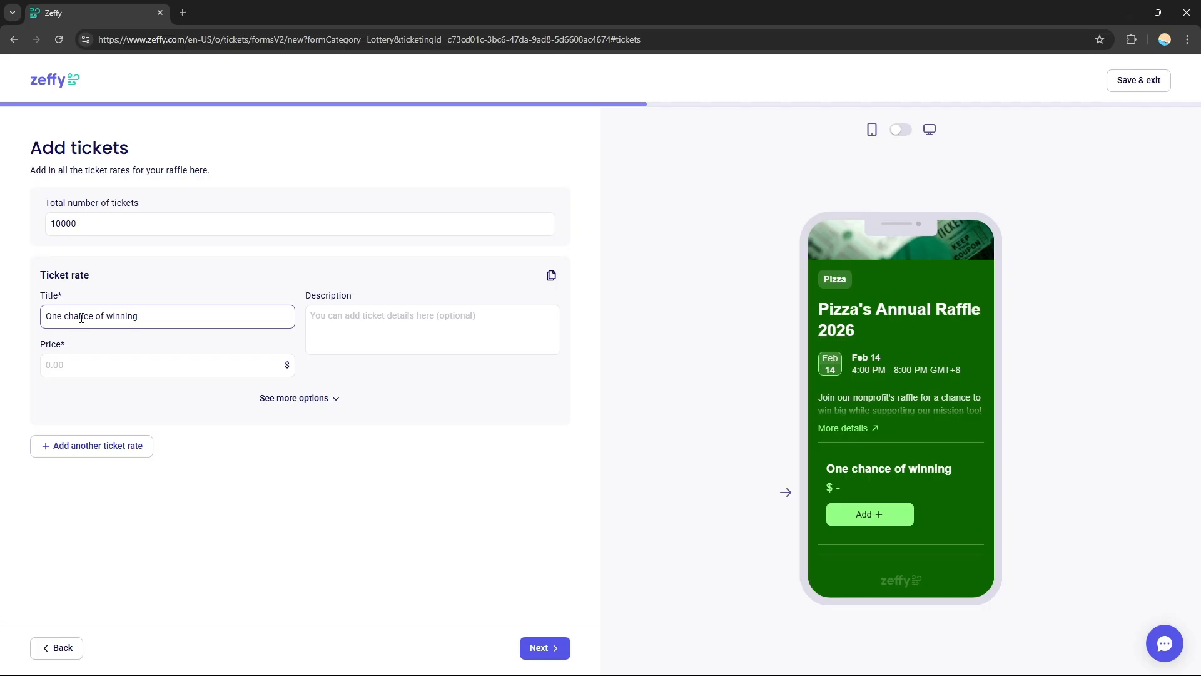
{"action": "double_click", "coordinate": [80, 316]}
{"action": "left_click", "coordinate": [126, 317]}
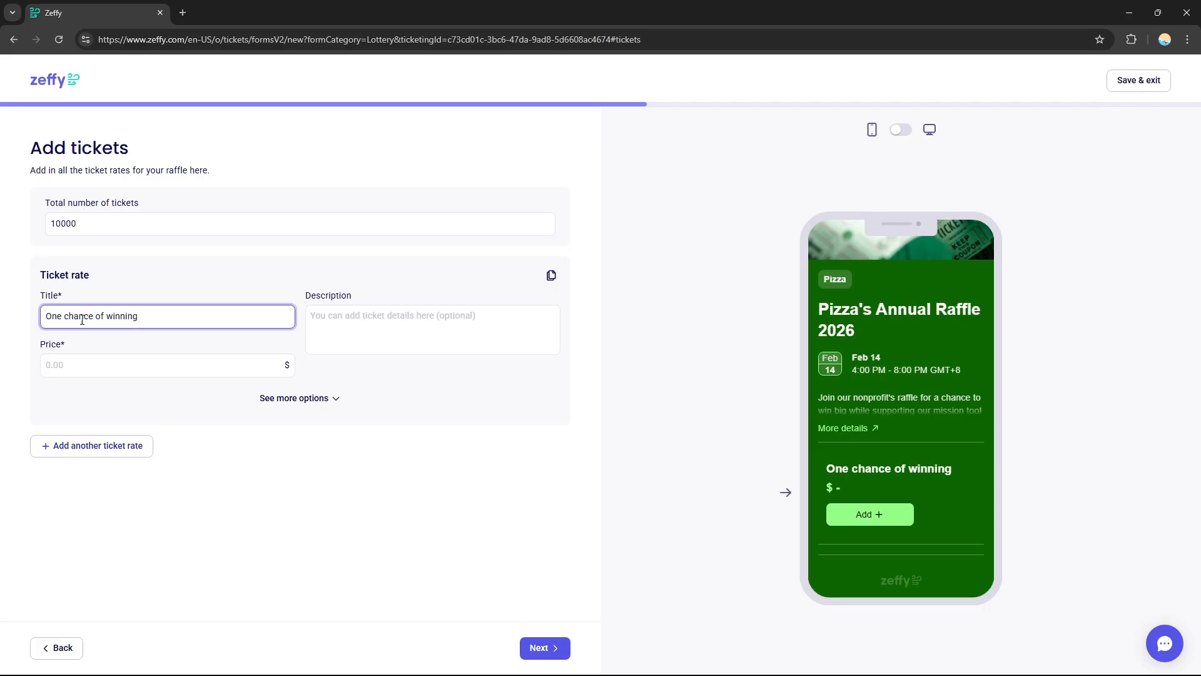
{"action": "left_click_drag", "start_coordinate": [145, 316], "coordinate": [45, 316]}
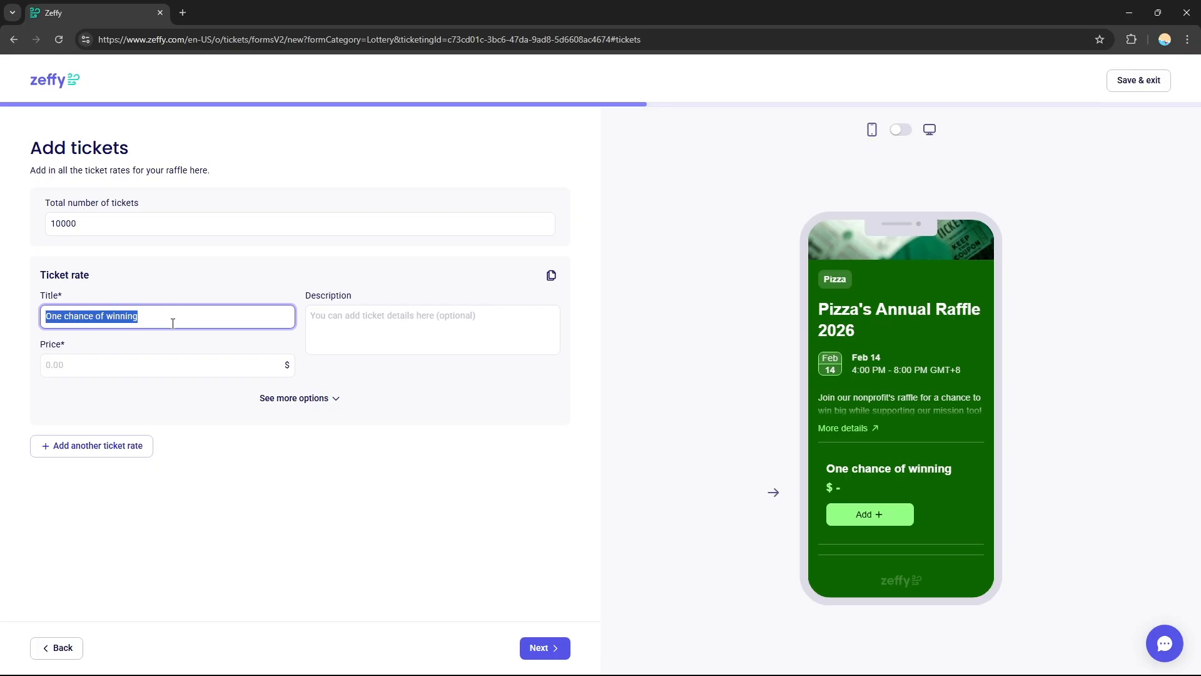
{"action": "left_click", "coordinate": [372, 343]}
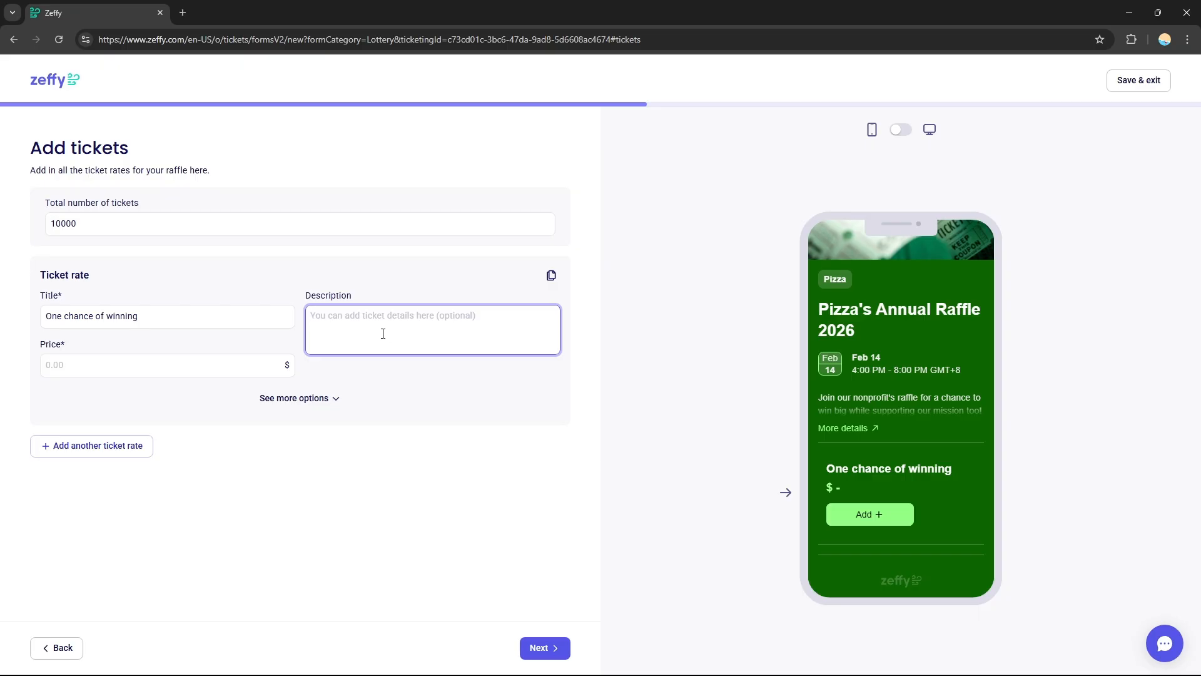
{"action": "left_click", "coordinate": [119, 356]}
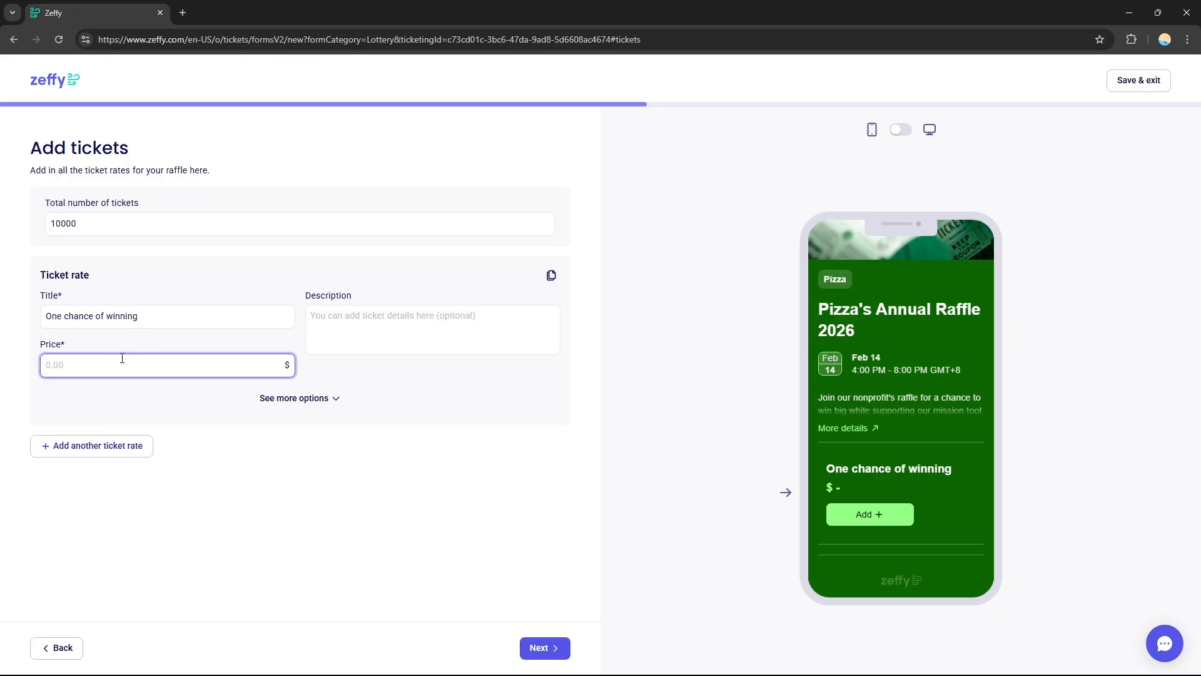
{"action": "type", "text": "15"}
{"action": "key", "text": "Tab"}
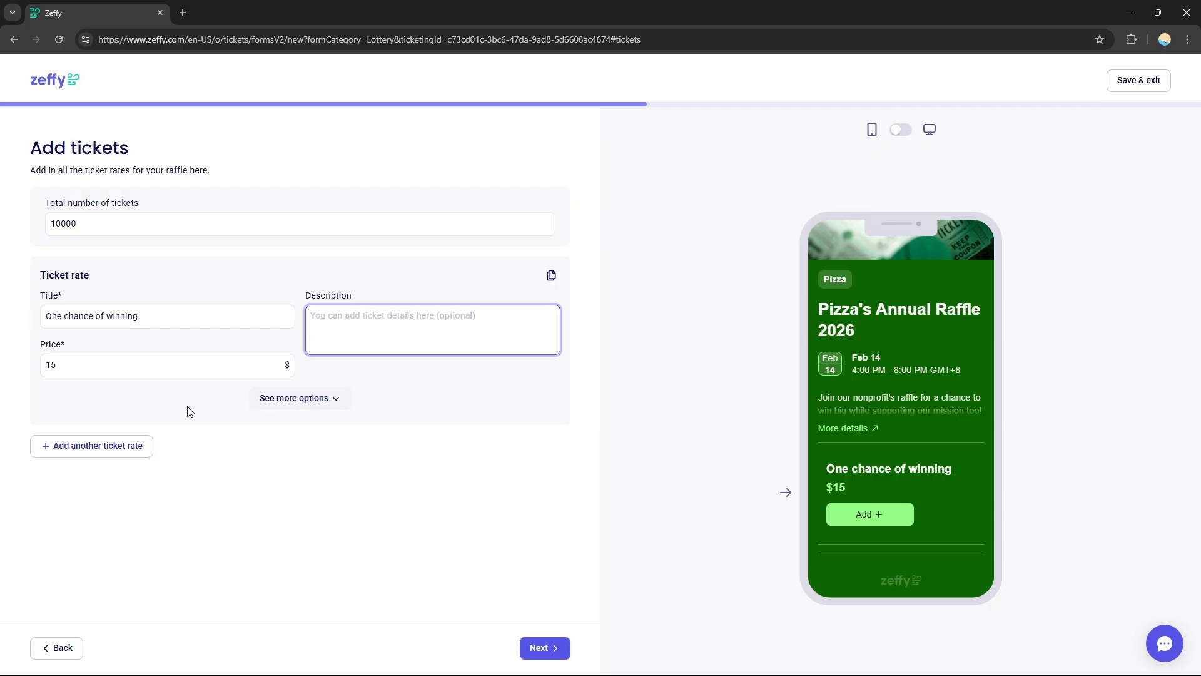
- Add a second ticket rate titled "hkgkhgjhgjhghgv" priced at $15, and continue to the custom questions
{"action": "left_click", "coordinate": [126, 460]}
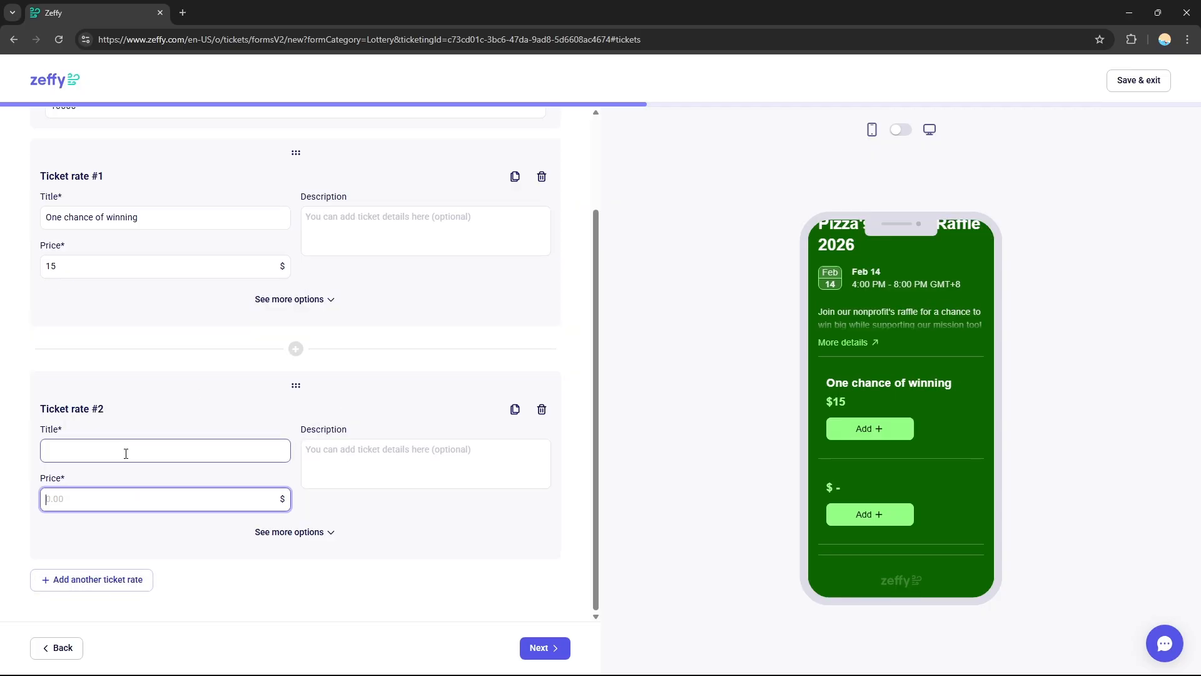
{"action": "left_click", "coordinate": [123, 455]}
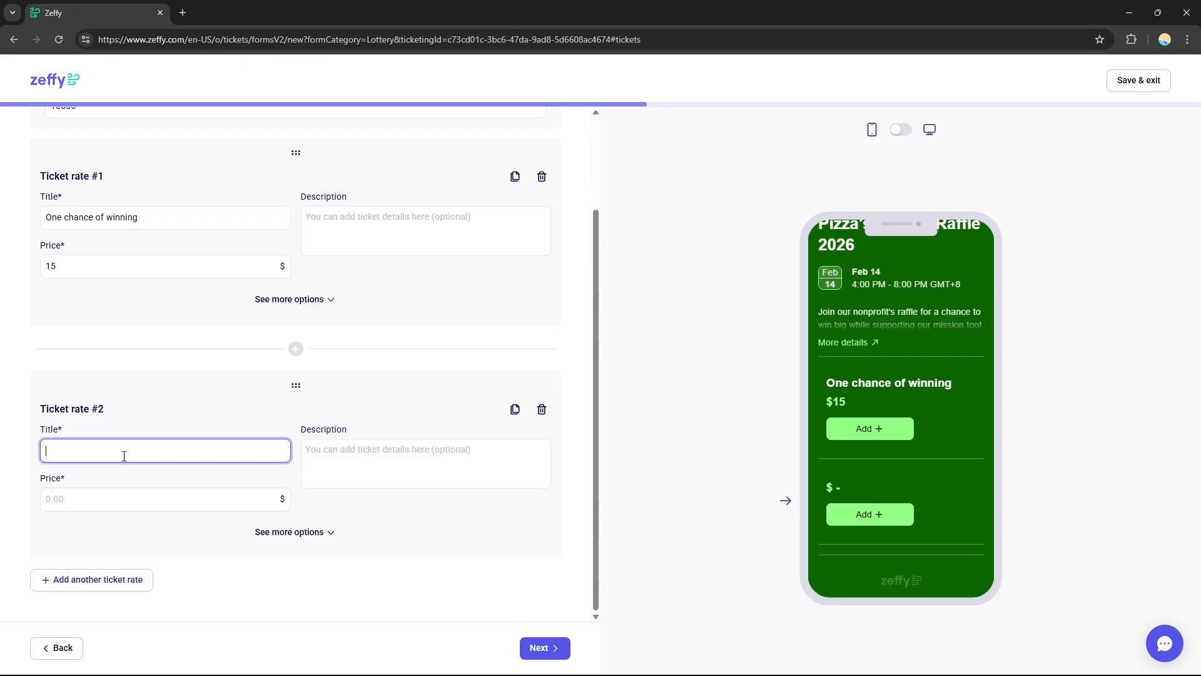
{"action": "left_click", "coordinate": [396, 459]}
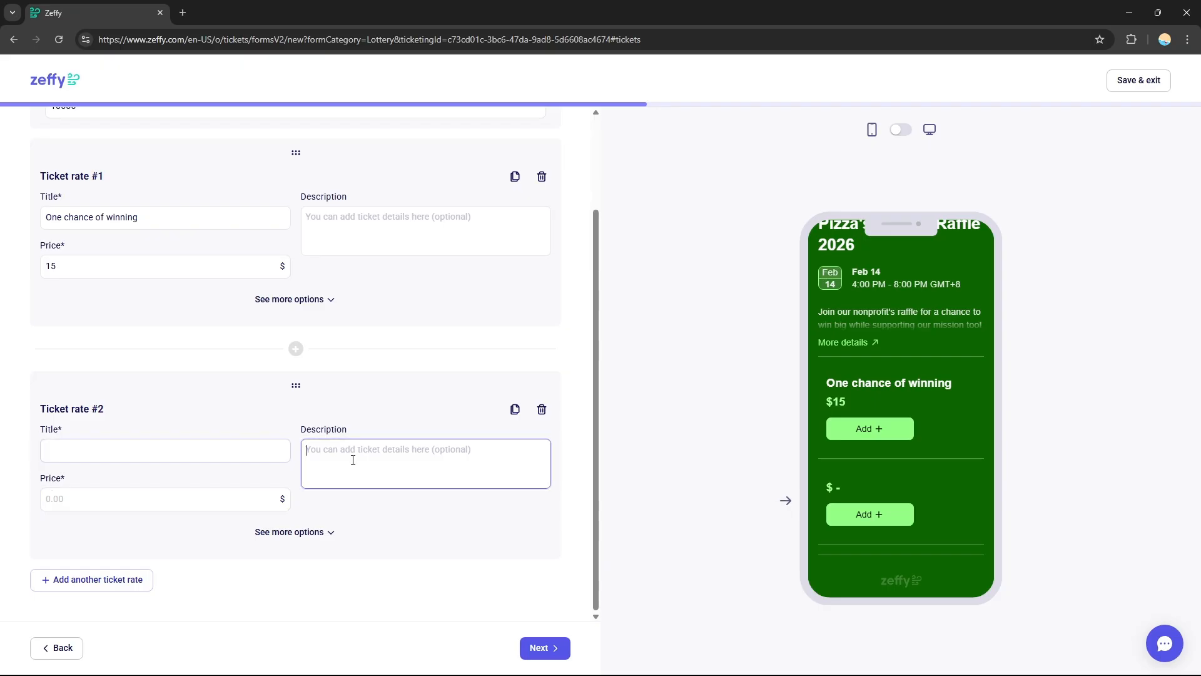
{"action": "left_click", "coordinate": [399, 458]}
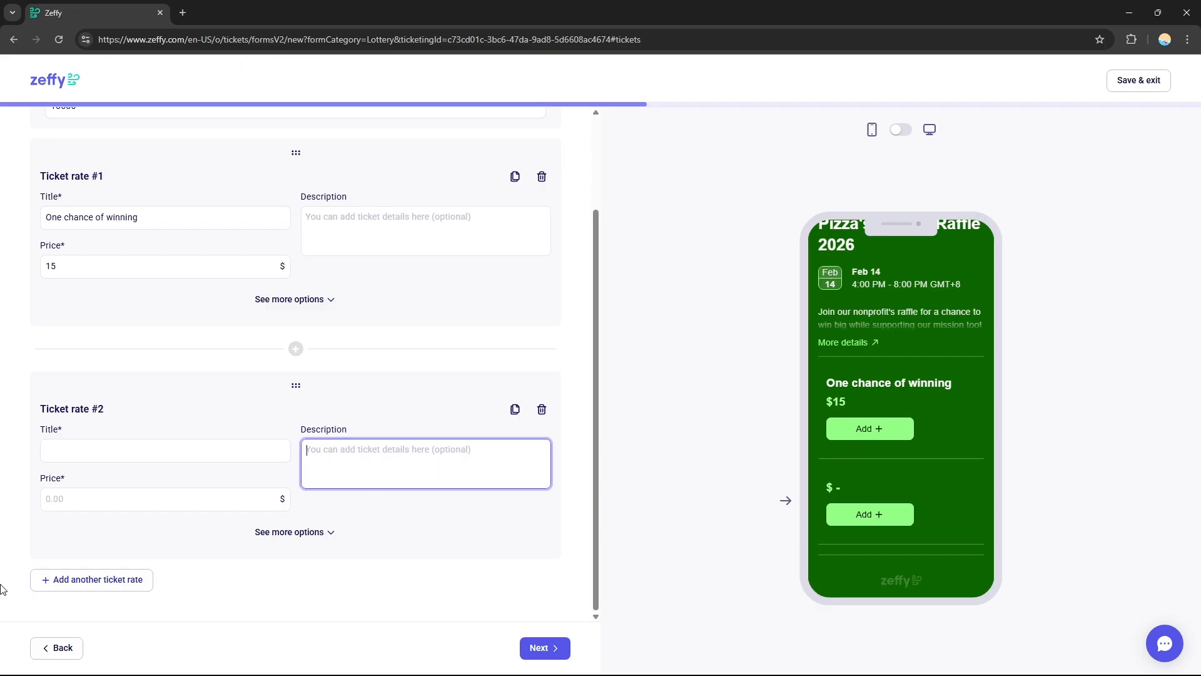
{"action": "left_click", "coordinate": [156, 505]}
{"action": "type", "text": "15"}
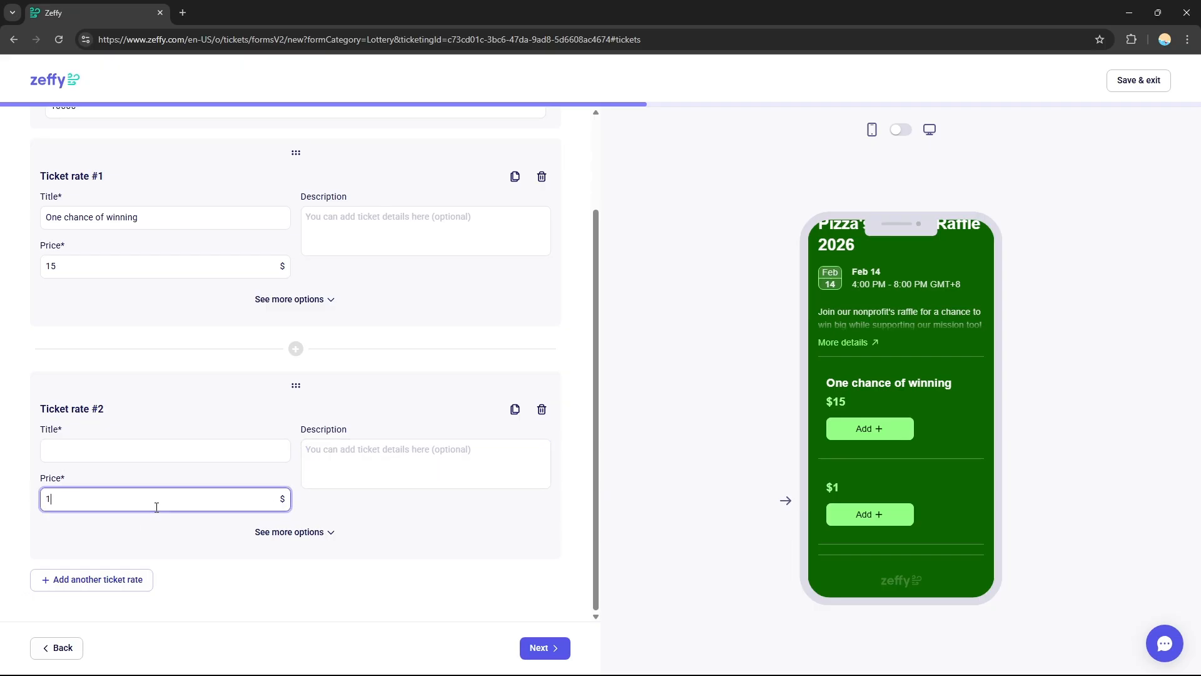
{"action": "left_click", "coordinate": [73, 441]}
{"action": "left_click", "coordinate": [74, 443]}
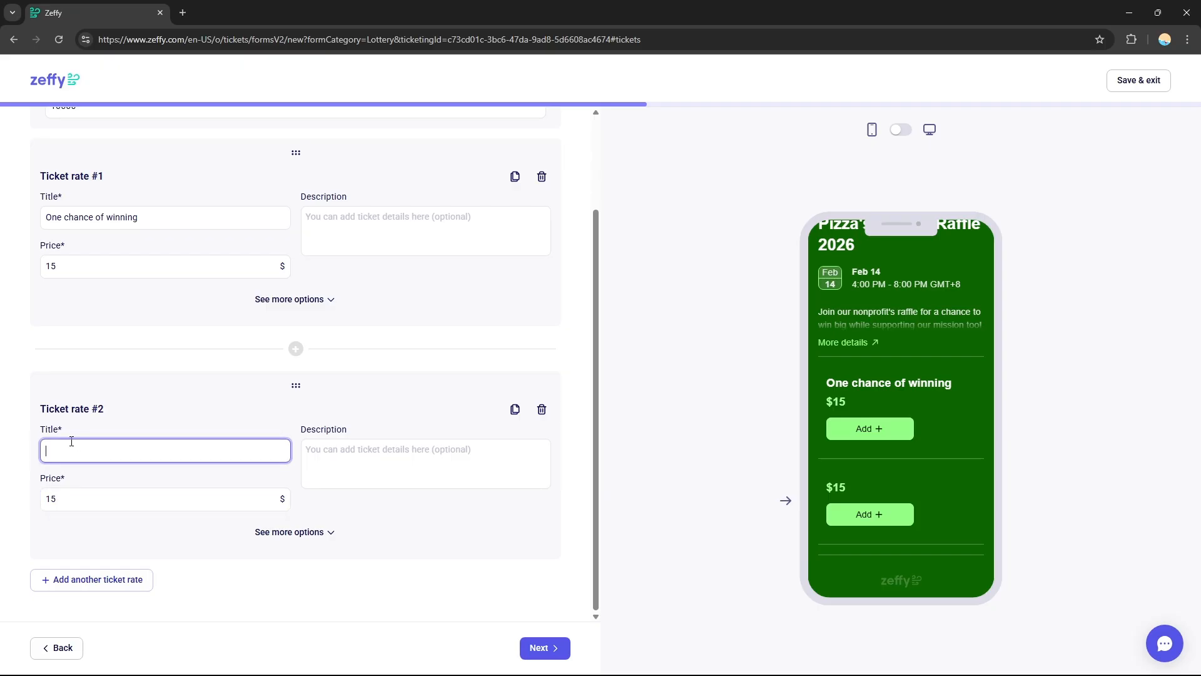
{"action": "type", "text": "hkgkhgjhgjhghgv"}
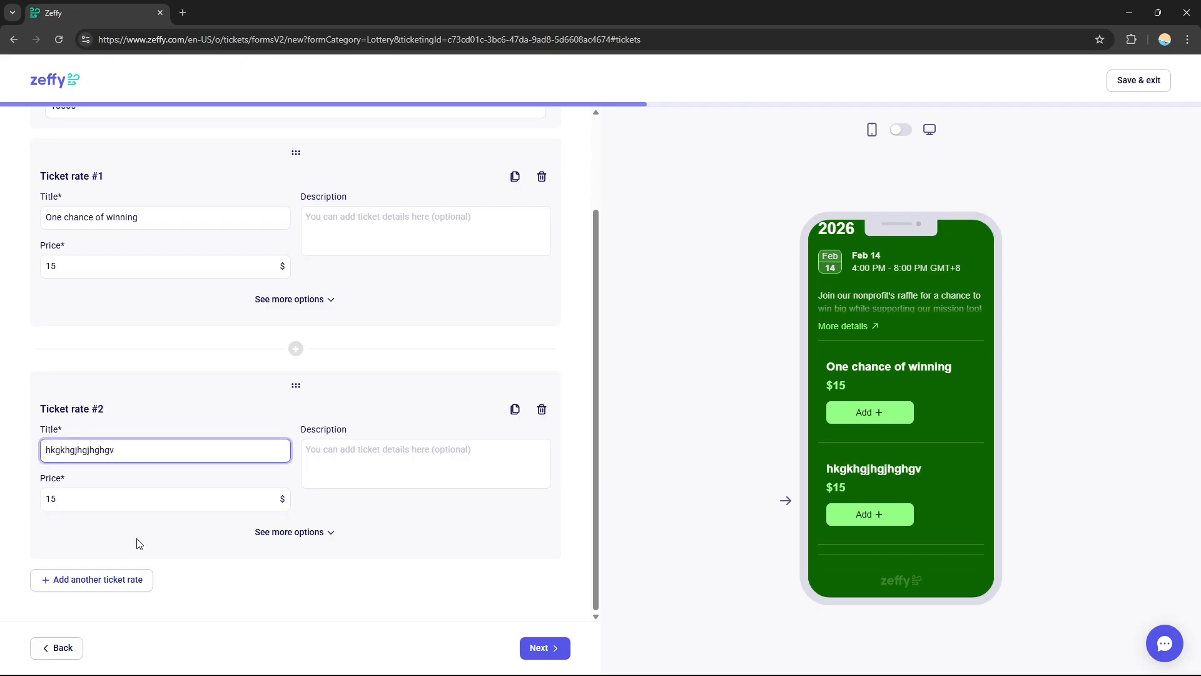
{"action": "left_click_drag", "start_coordinate": [595, 400], "coordinate": [611, 446]}
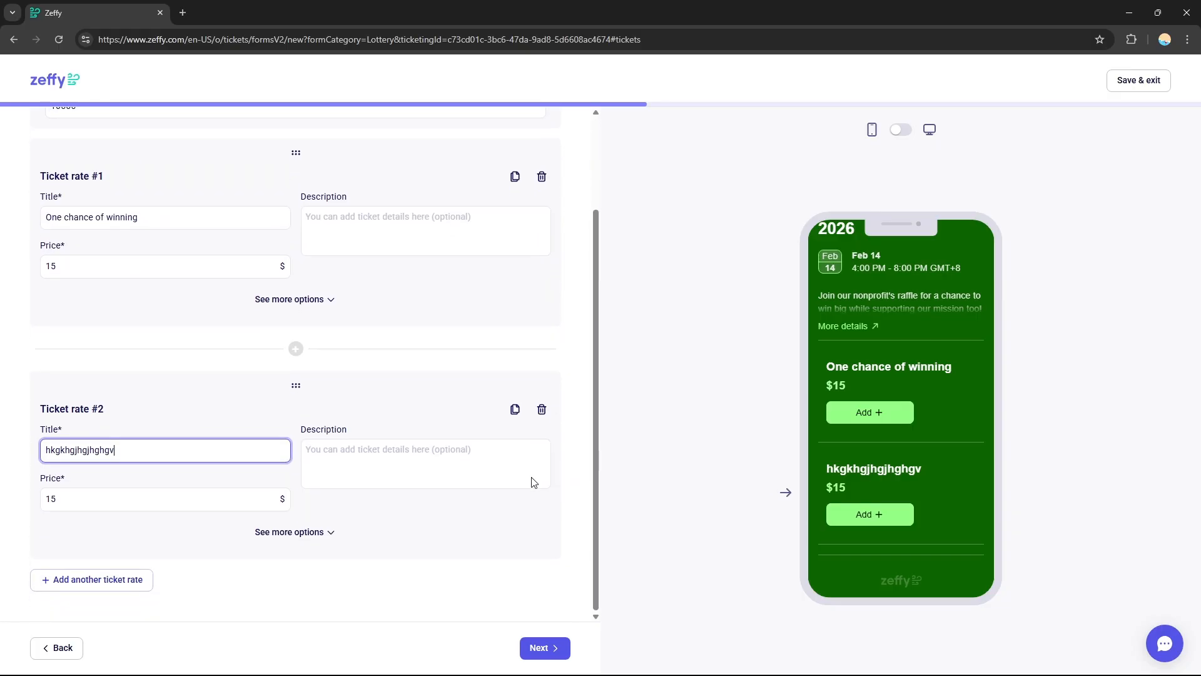
{"action": "left_click", "coordinate": [550, 648]}
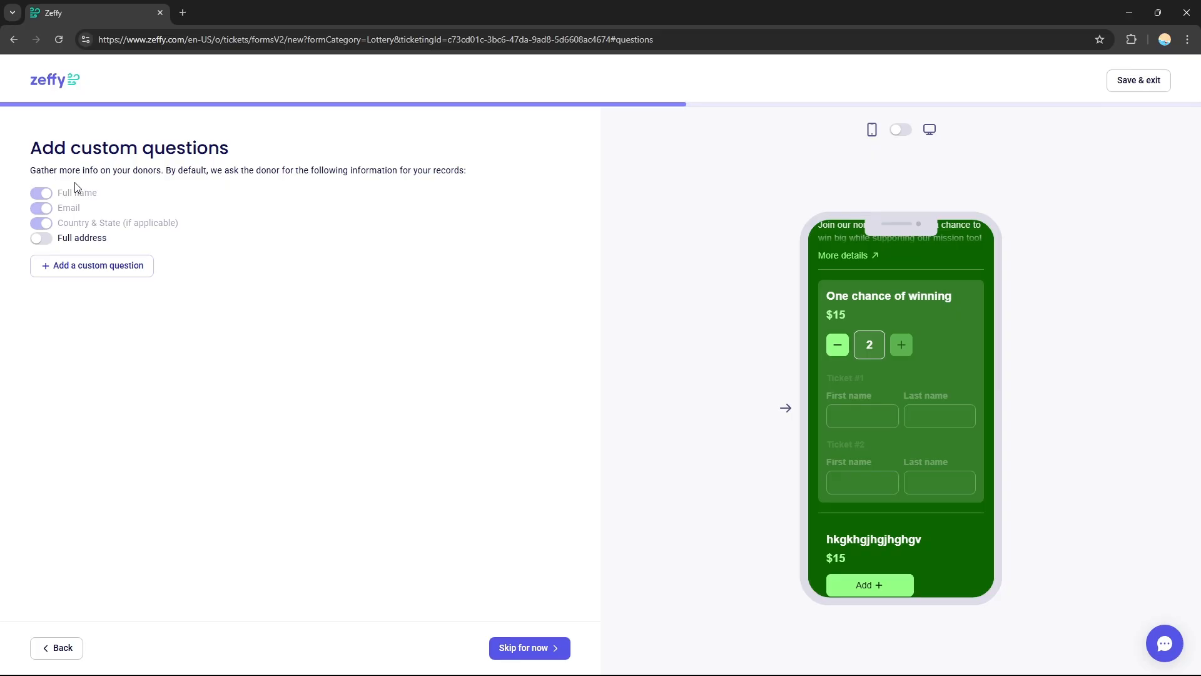
- Add the buyer-only short-answer question "How did you hear about our event?", make it required, and continue
{"action": "mouse_move", "coordinate": [76, 212]}
{"action": "left_click", "coordinate": [61, 276]}
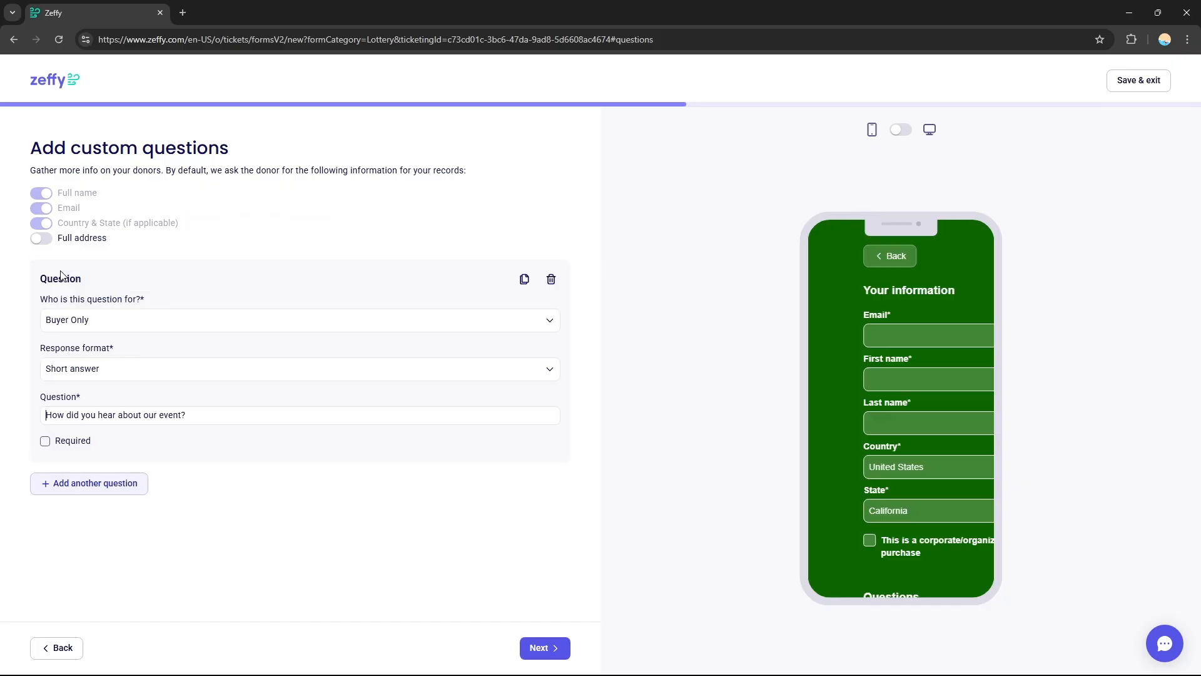
{"action": "left_click", "coordinate": [179, 446]}
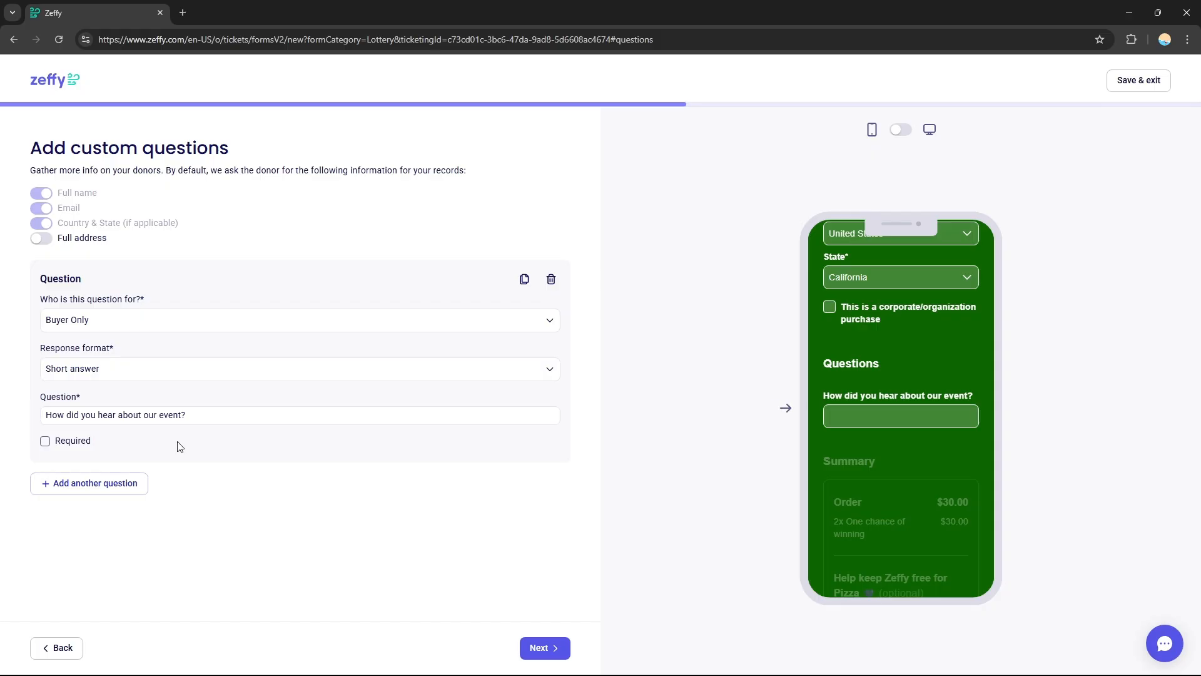
{"action": "left_click", "coordinate": [82, 420]}
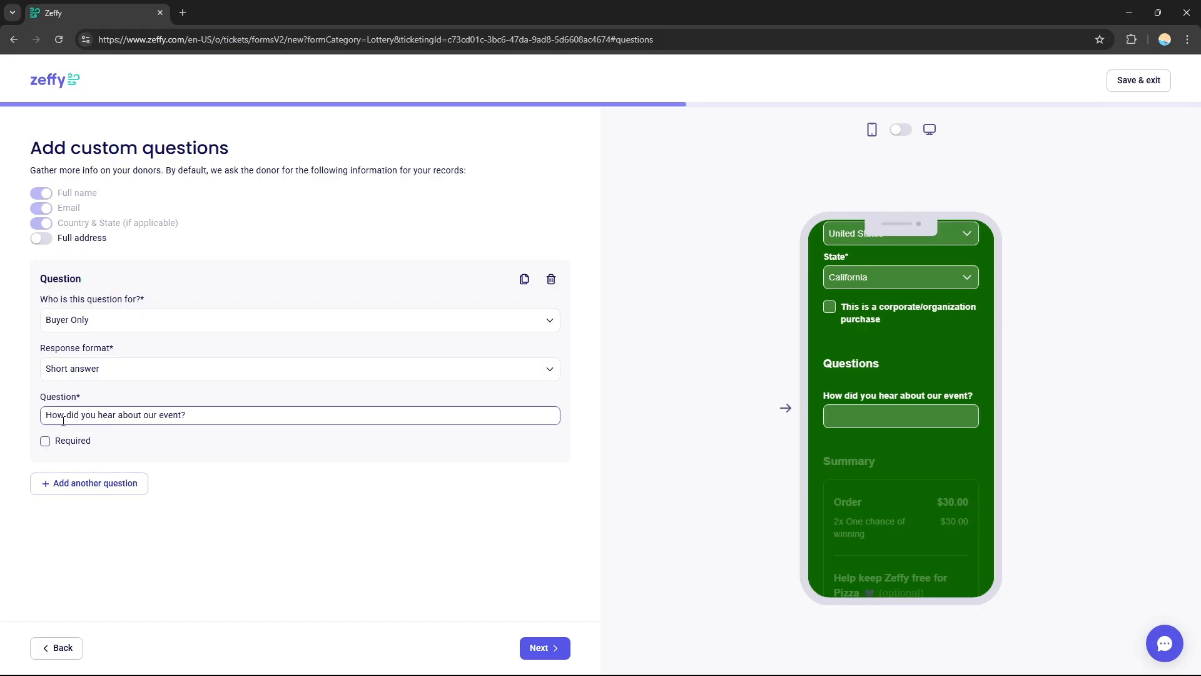
{"action": "left_click", "coordinate": [189, 436]}
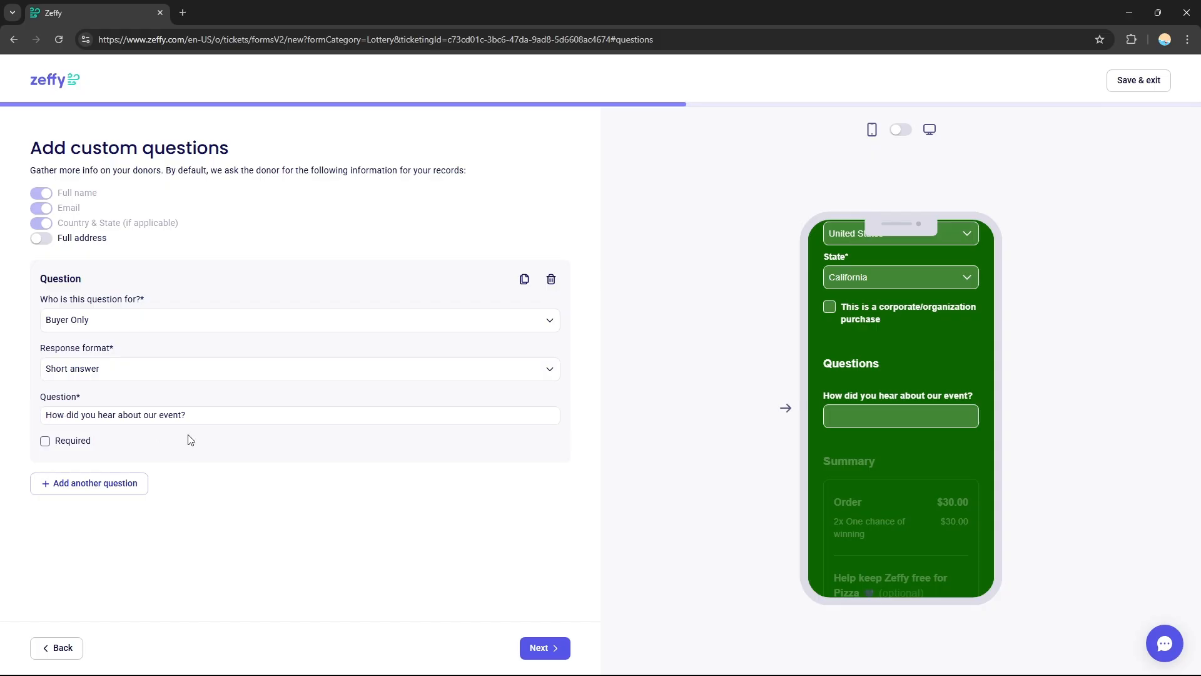
{"action": "left_click", "coordinate": [46, 442]}
{"action": "left_click", "coordinate": [543, 652]}
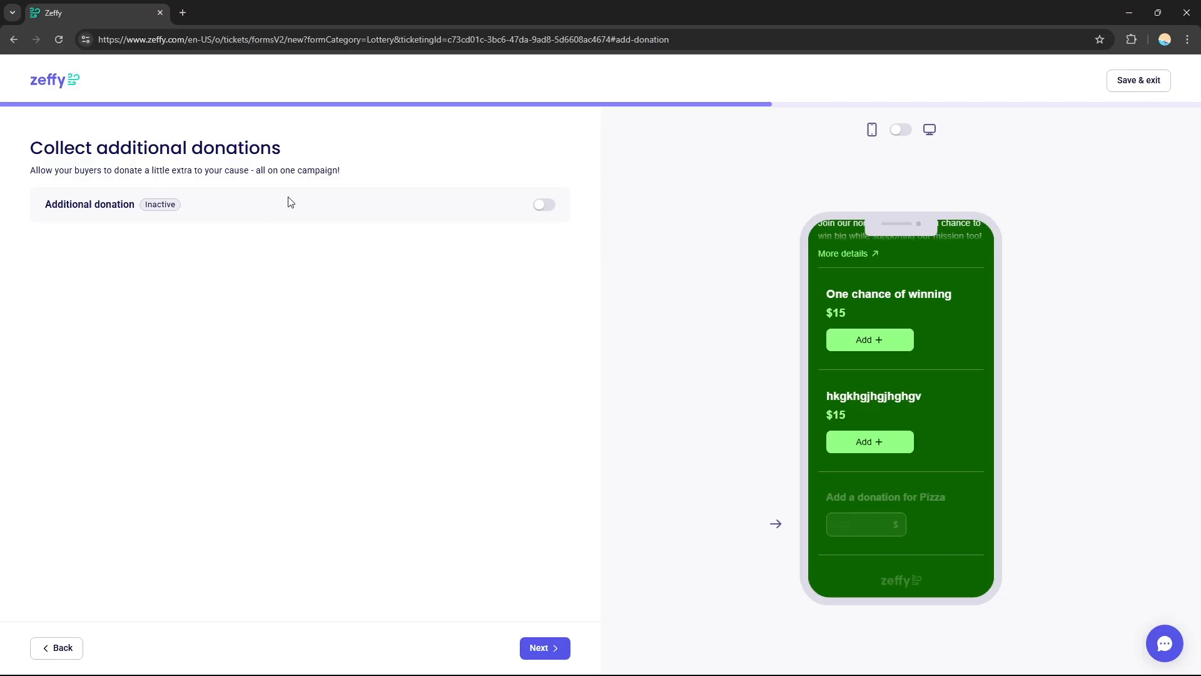
- Activate additional donations for the raffle and continue to the discount codes
{"action": "left_click", "coordinate": [546, 205]}
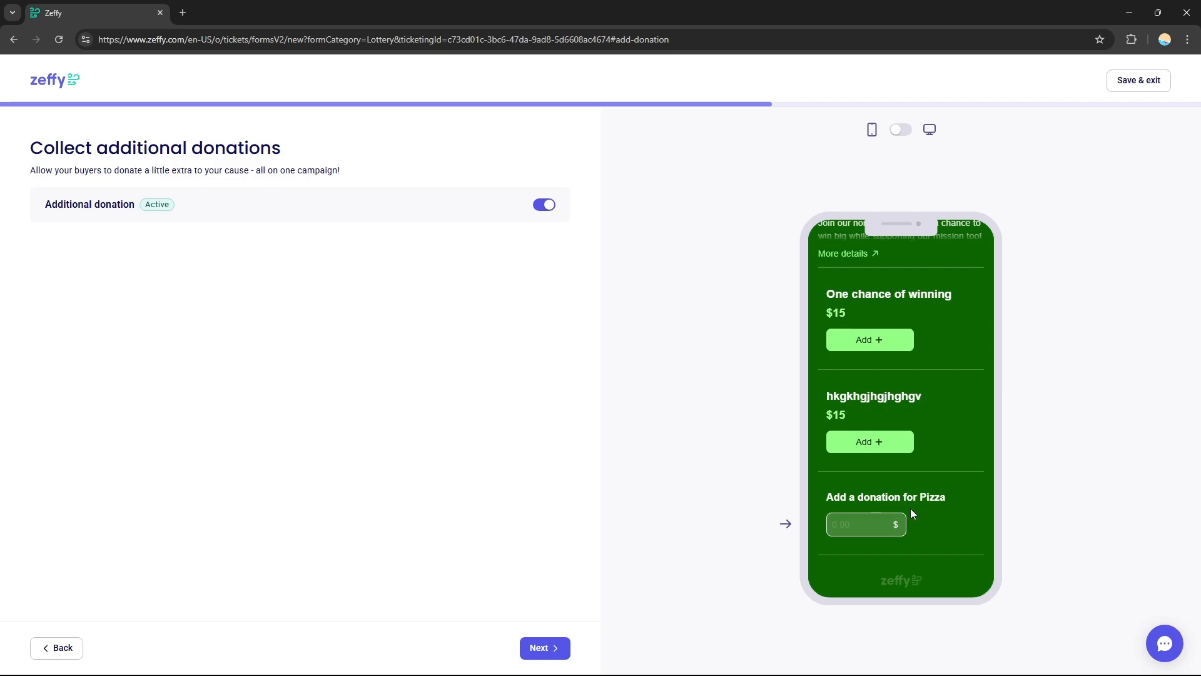
{"action": "left_click", "coordinate": [560, 651]}
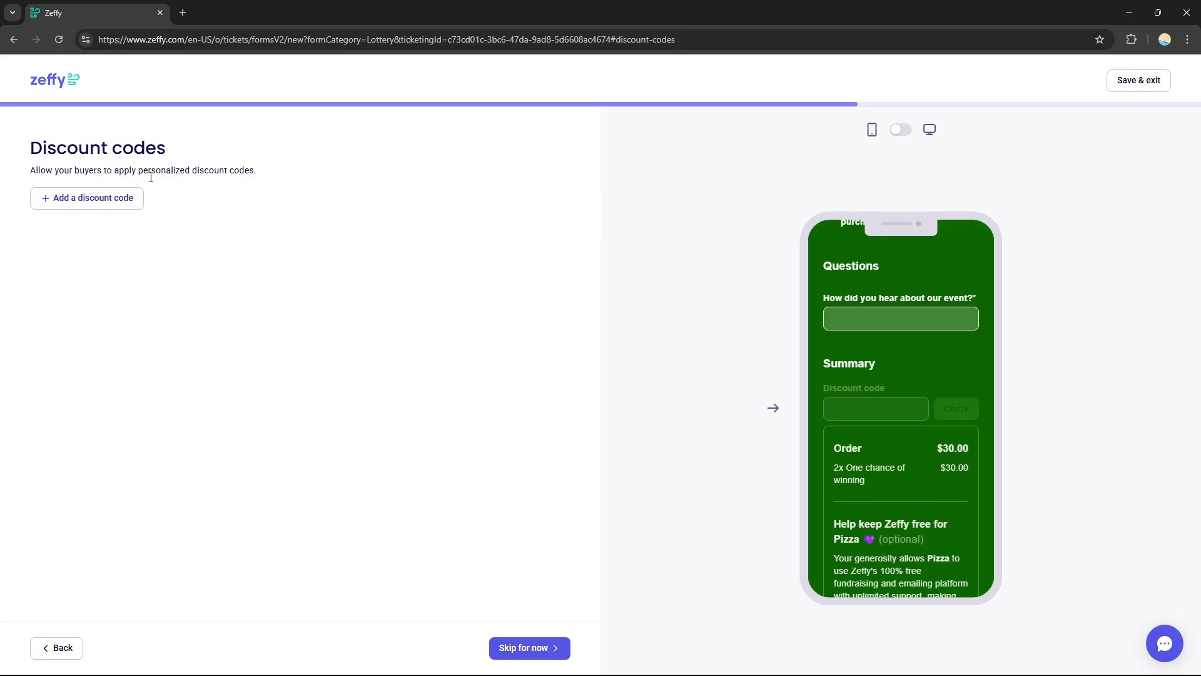
- Add a discount code with a maximum of 1 use, keep it applied per ticket, and continue to the e-ticket
{"action": "left_click", "coordinate": [110, 207]}
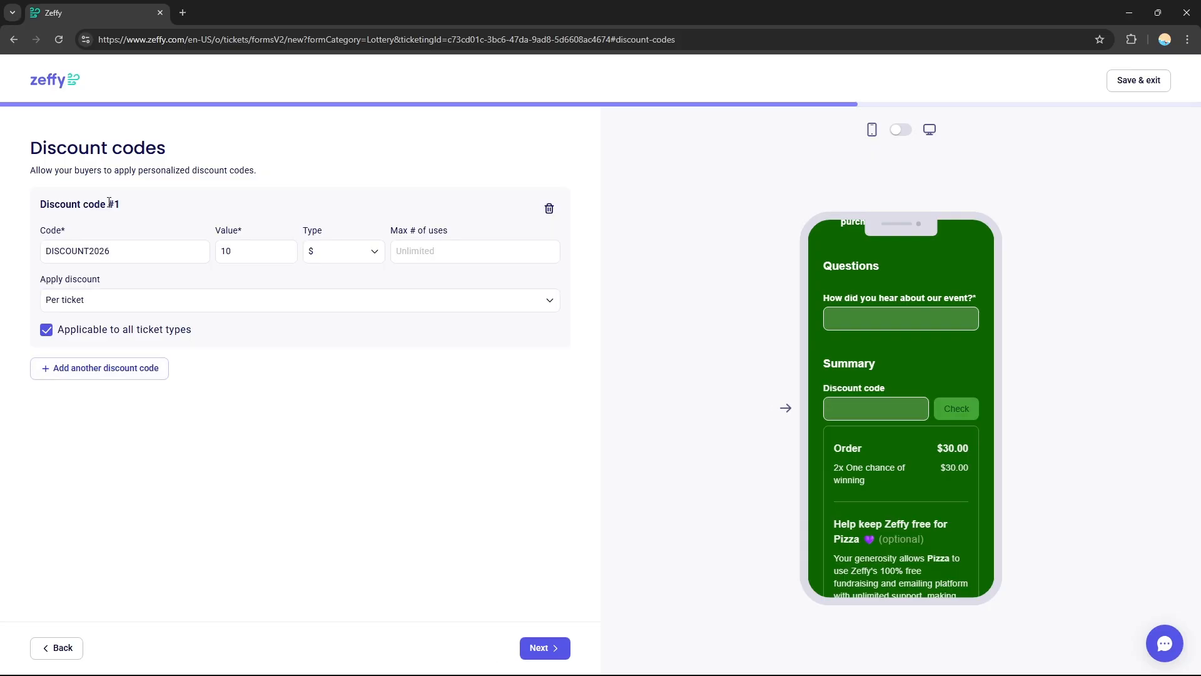
{"action": "left_click_drag", "start_coordinate": [118, 252], "coordinate": [153, 255]}
{"action": "left_click", "coordinate": [47, 249]}
{"action": "left_click", "coordinate": [153, 254]}
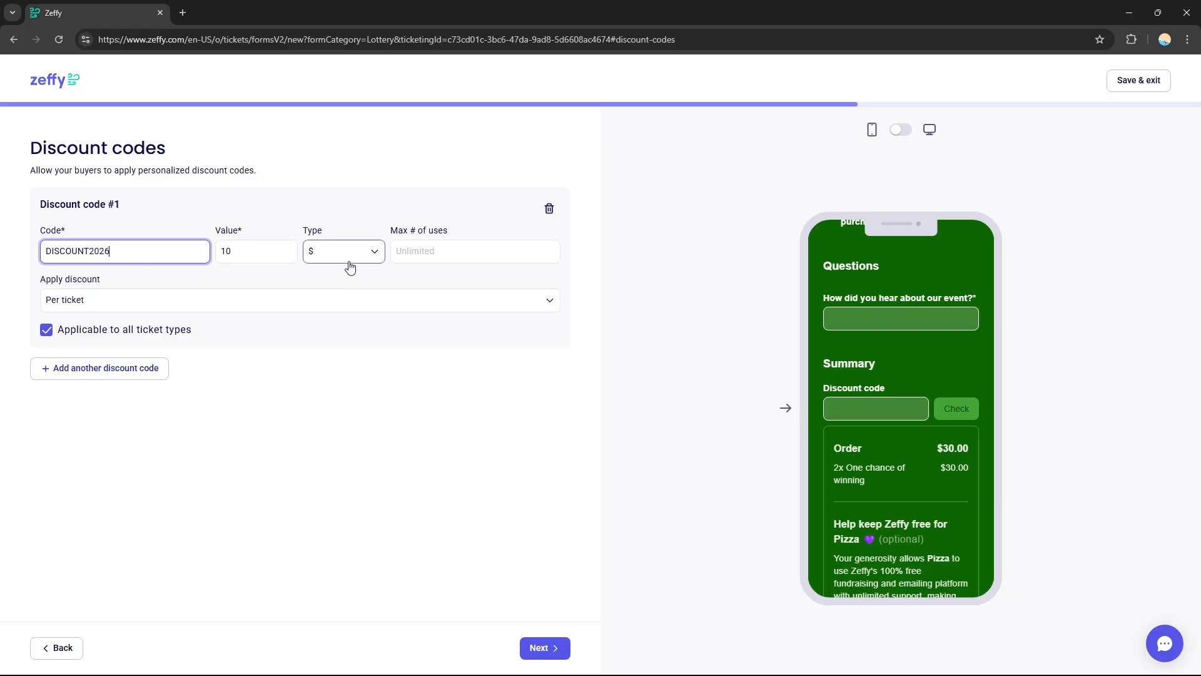
{"action": "left_click", "coordinate": [282, 257]}
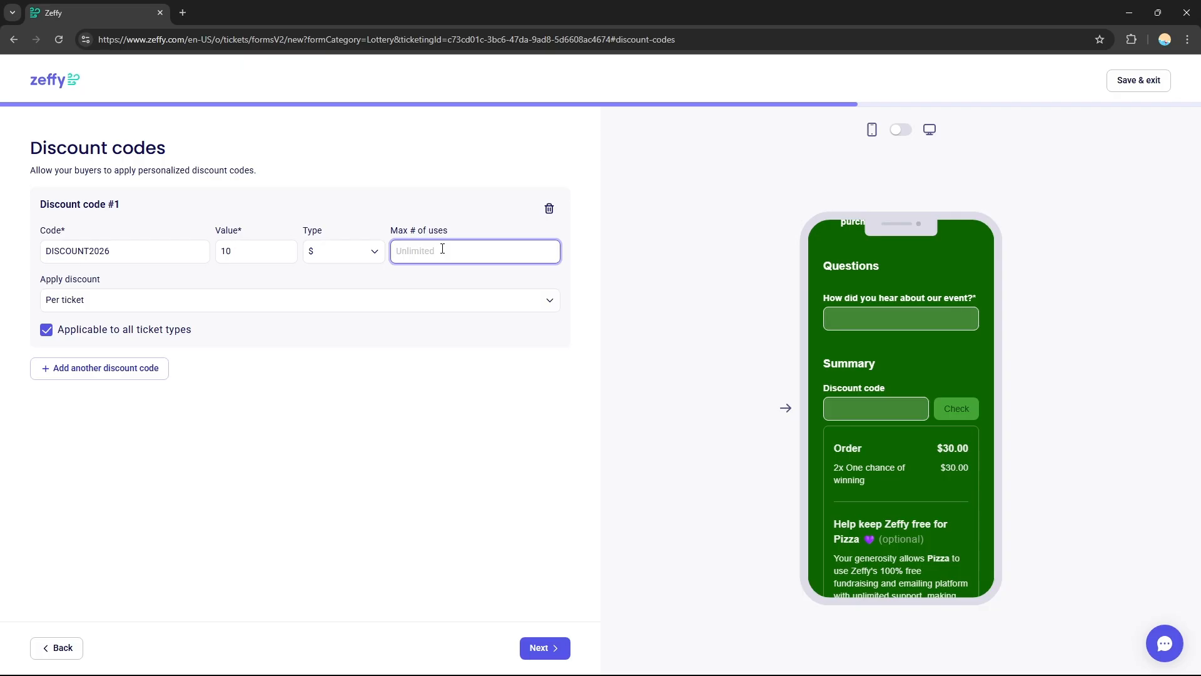
{"action": "type", "text": "1"}
{"action": "left_click", "coordinate": [438, 285]}
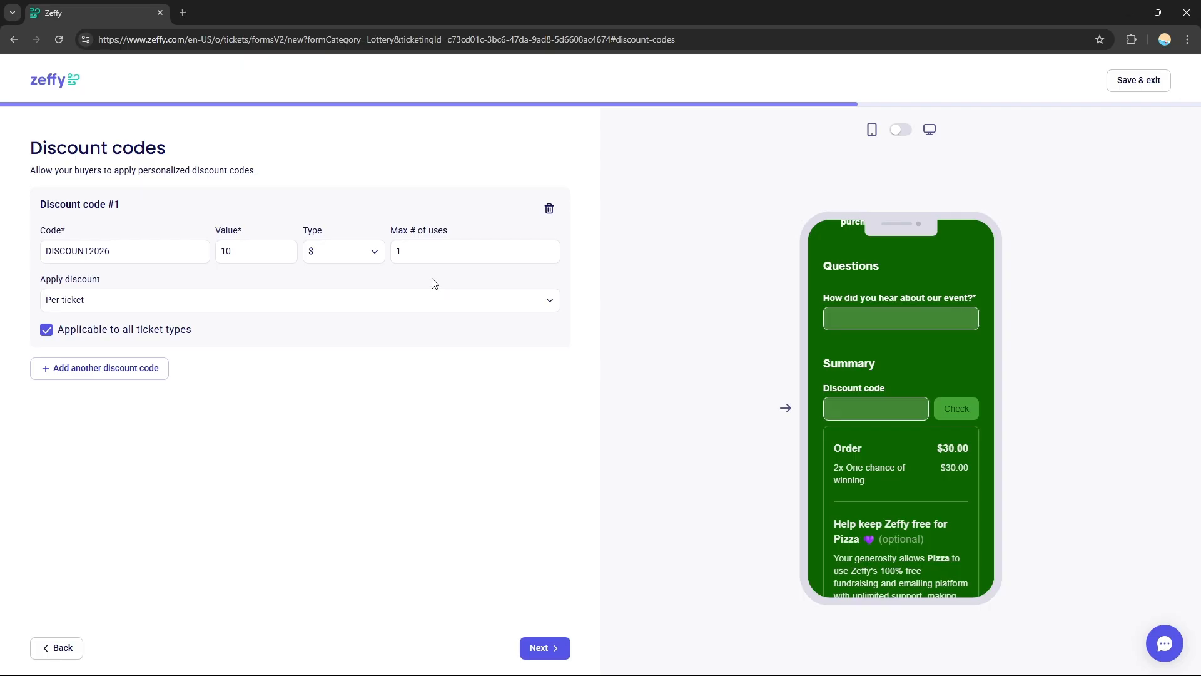
{"action": "left_click", "coordinate": [105, 303]}
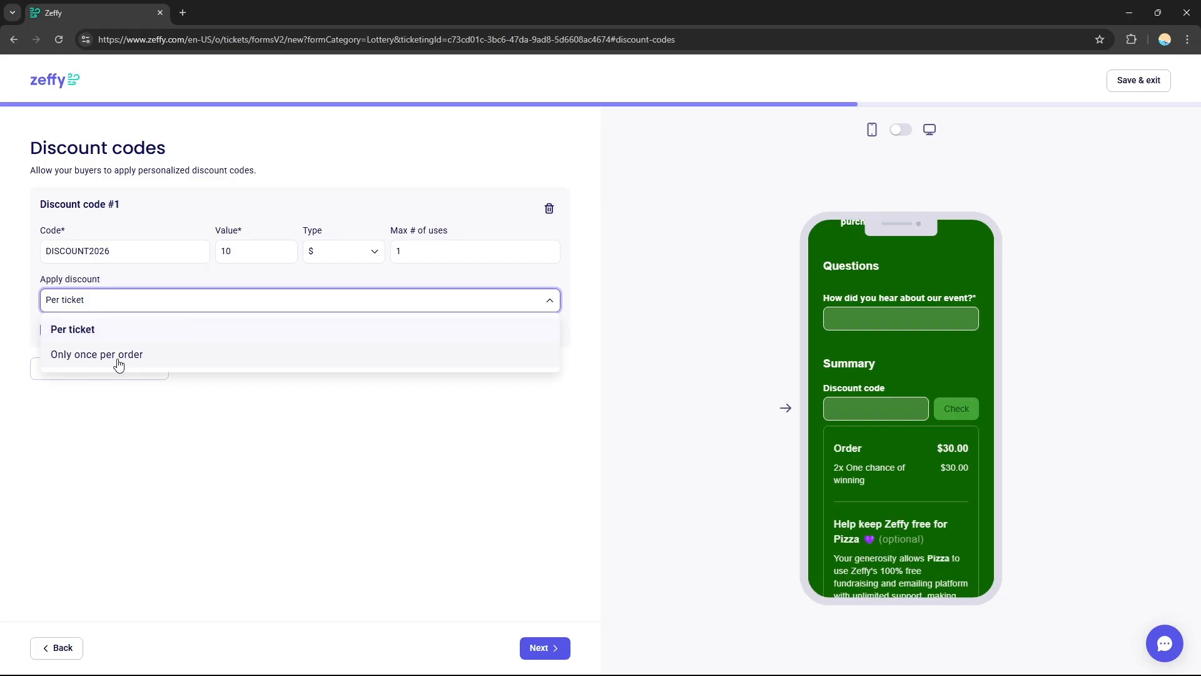
{"action": "left_click", "coordinate": [312, 533]}
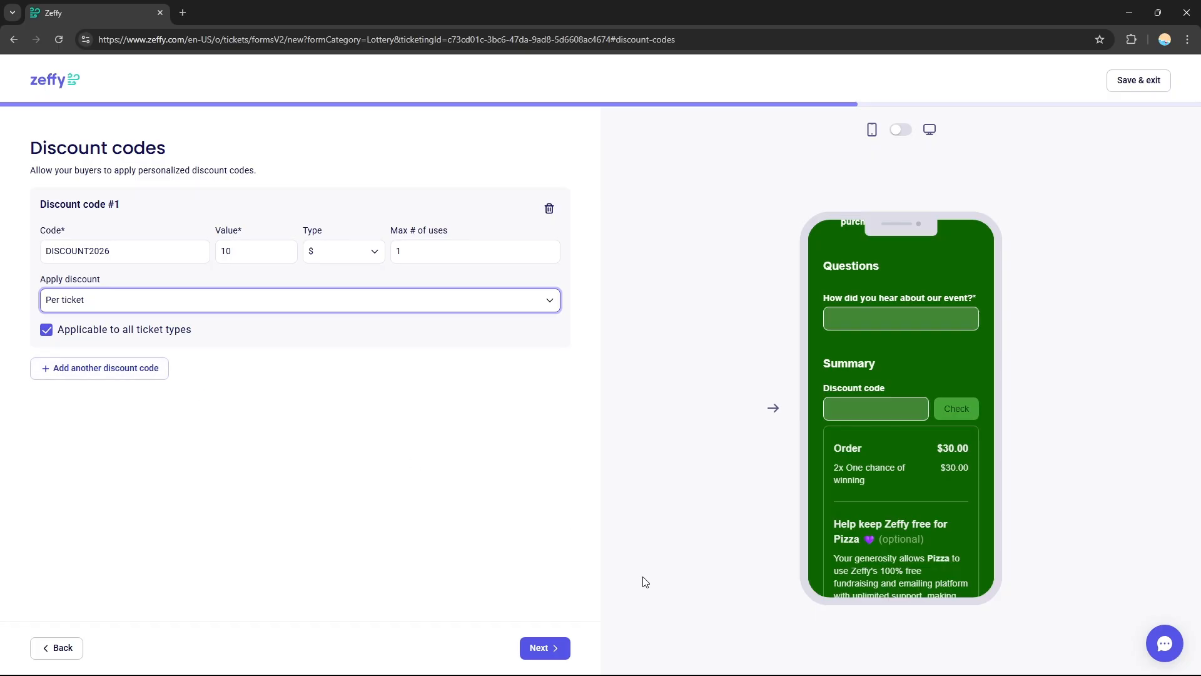
{"action": "left_click", "coordinate": [554, 650]}
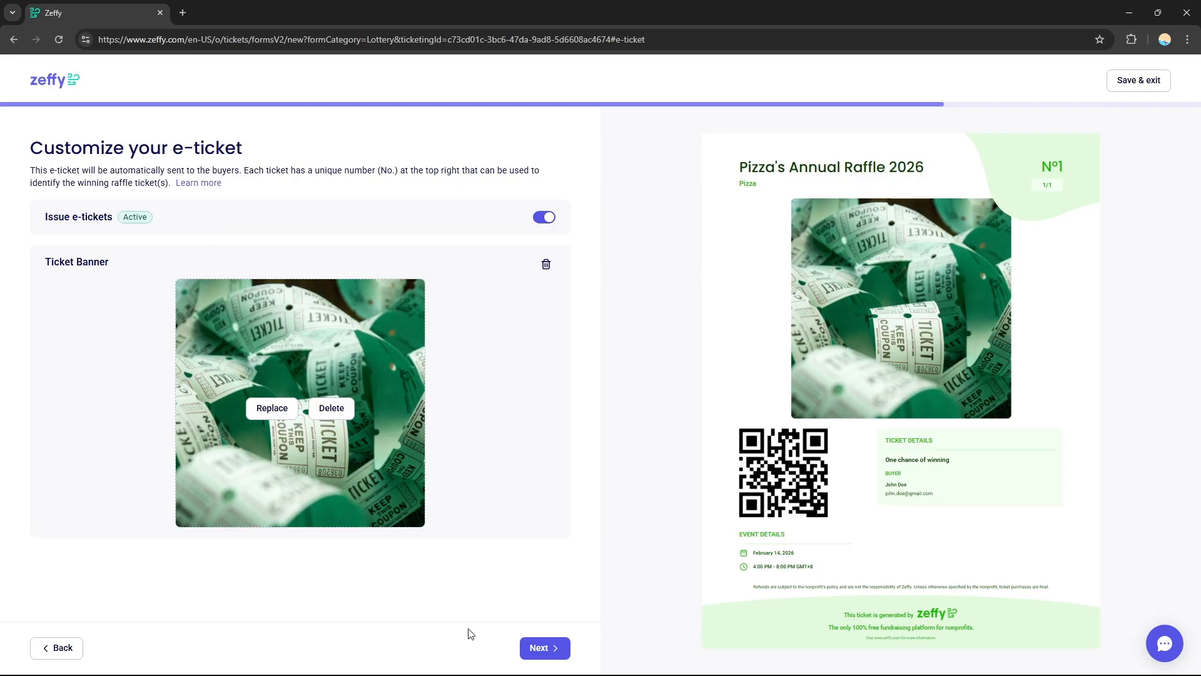
- Accept the default e-ticket and thank-you email, and continue to the advanced settings
{"action": "left_click", "coordinate": [535, 651]}
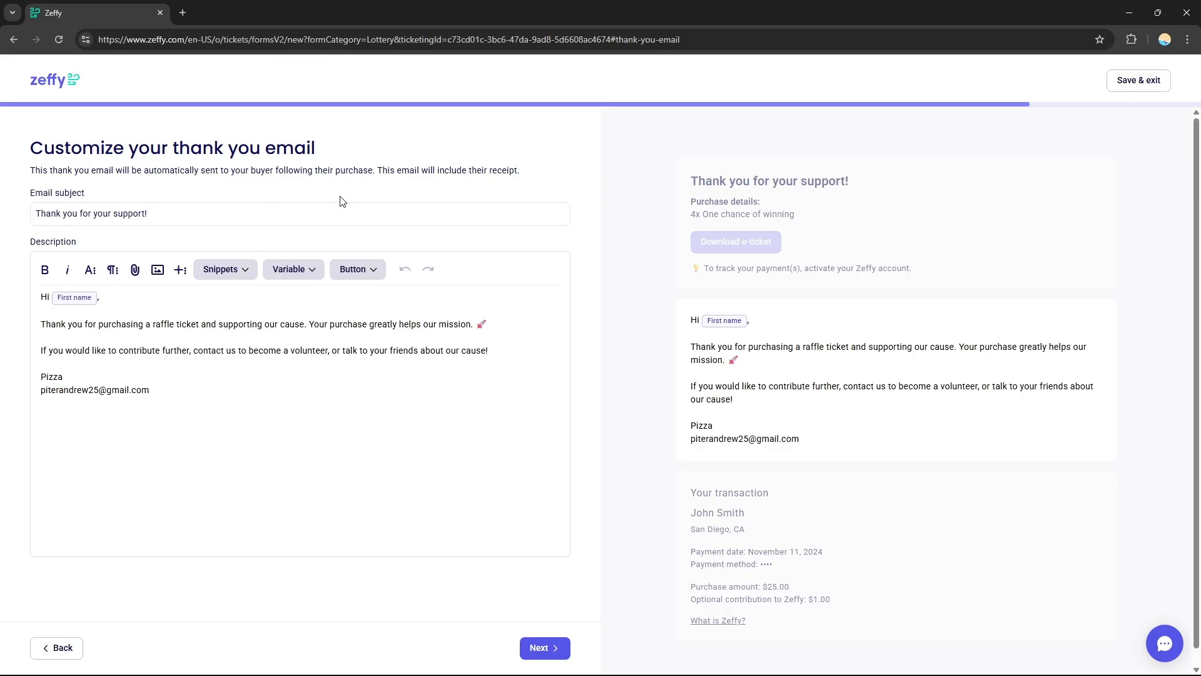
{"action": "left_click", "coordinate": [149, 213]}
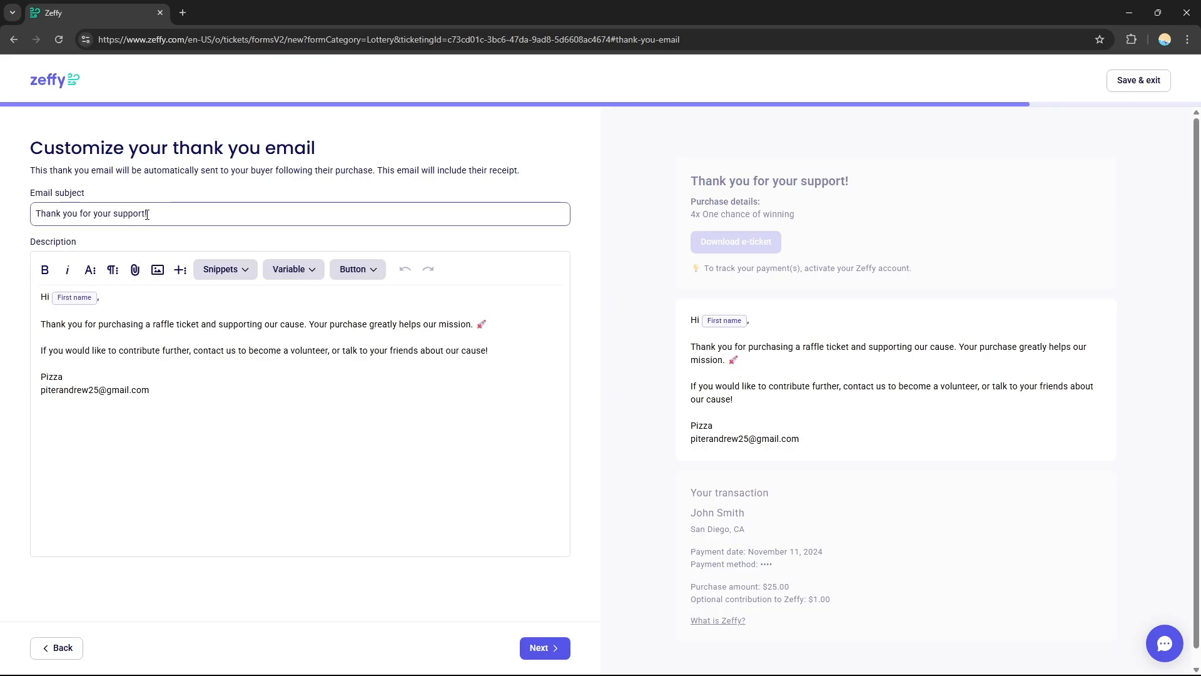
{"action": "left_click", "coordinate": [175, 378]}
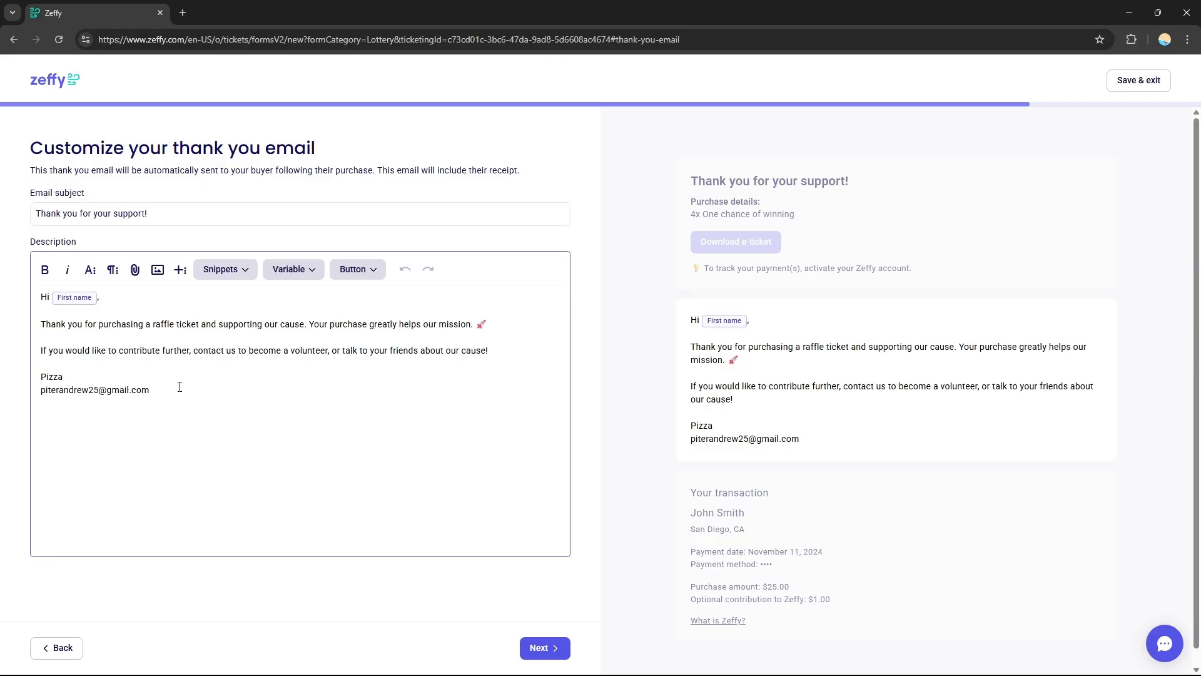
{"action": "left_click_drag", "start_coordinate": [174, 378], "coordinate": [58, 318]}
{"action": "left_click", "coordinate": [165, 402]}
{"action": "left_click", "coordinate": [545, 648]}
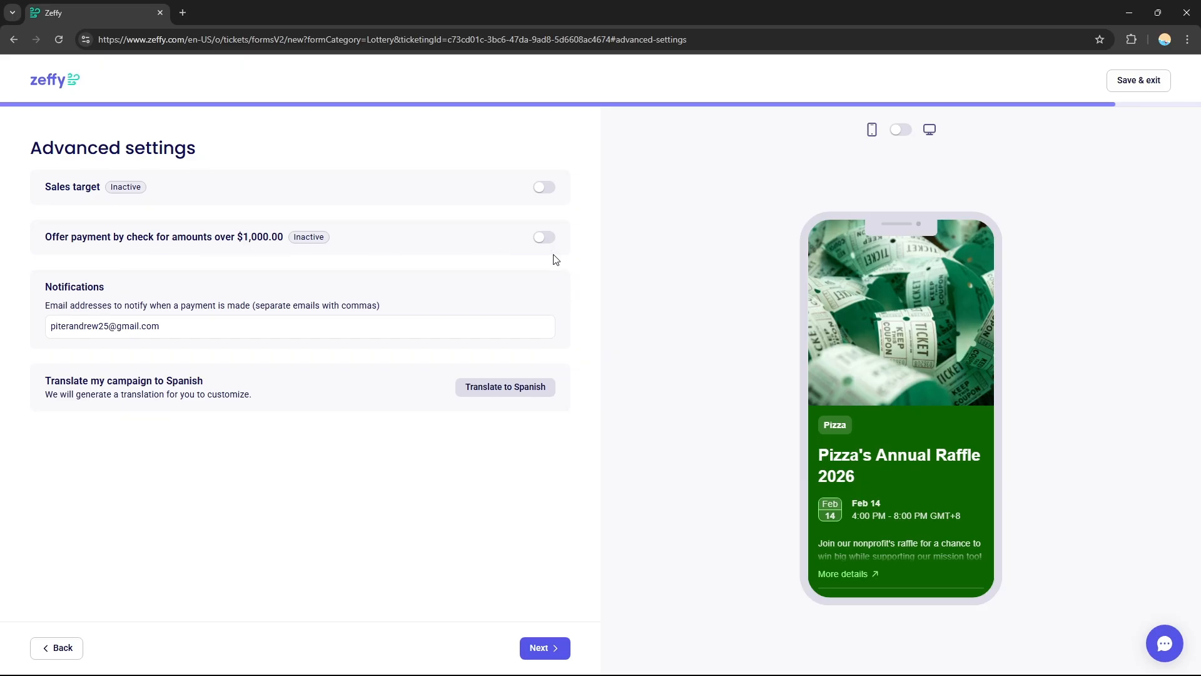
{"action": "left_click", "coordinate": [162, 329]}
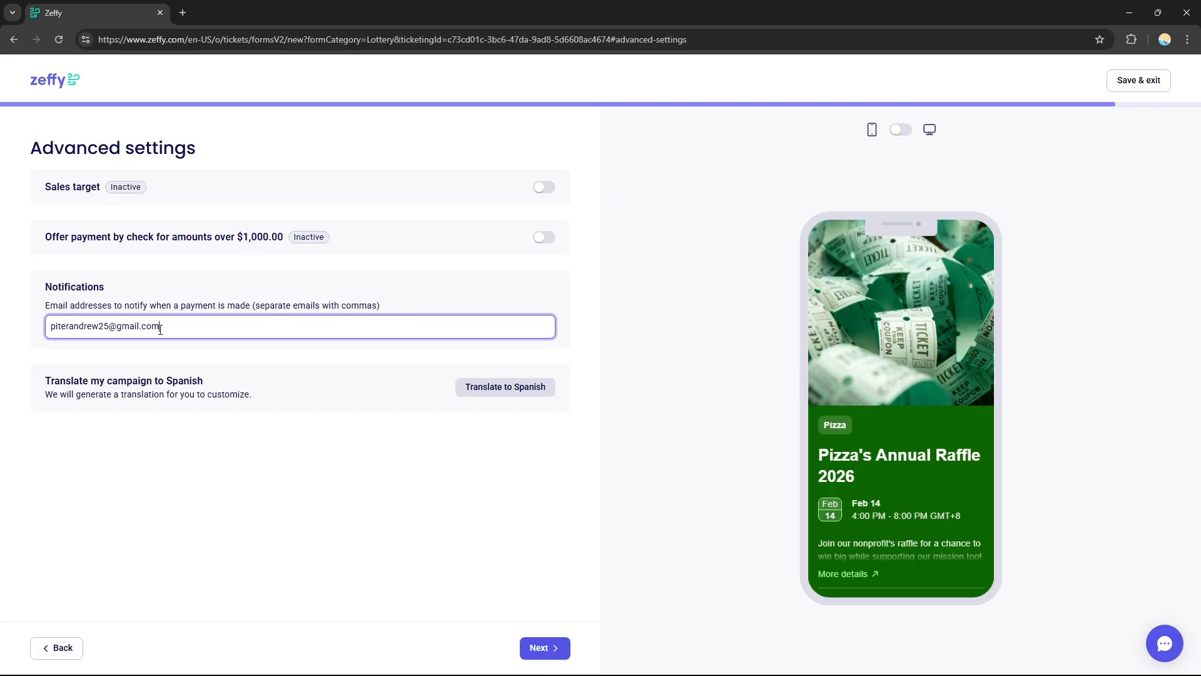
{"action": "left_click_drag", "start_coordinate": [161, 329], "coordinate": [52, 329]}
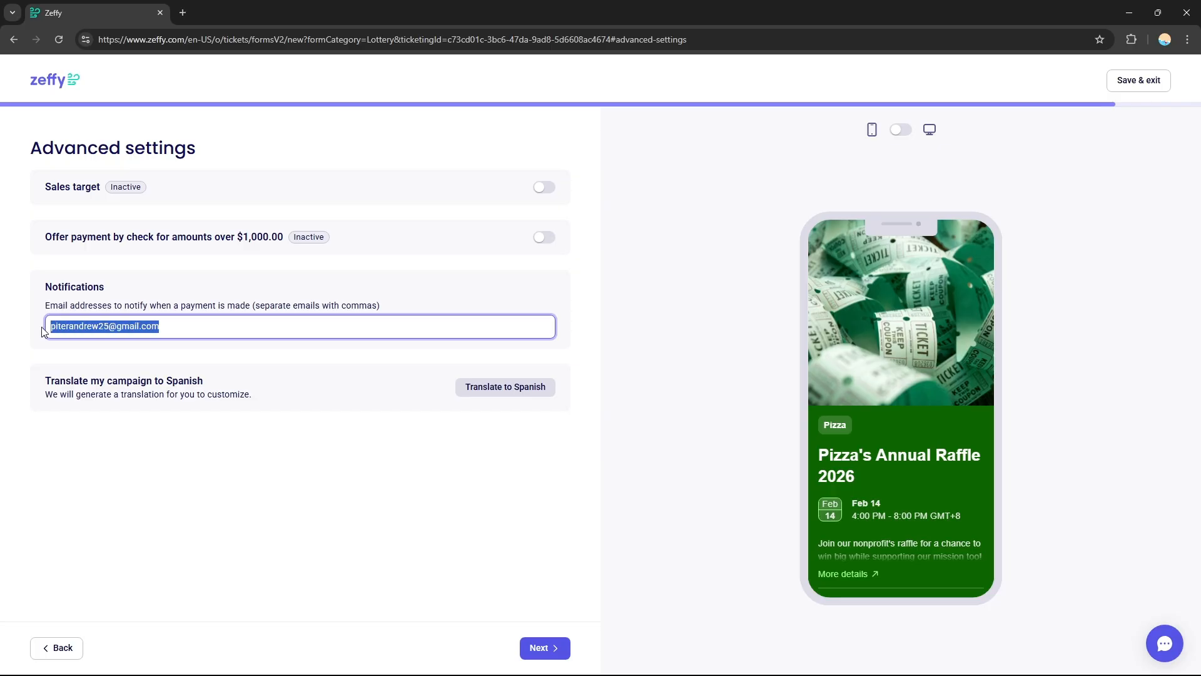
{"action": "left_click", "coordinate": [95, 326]}
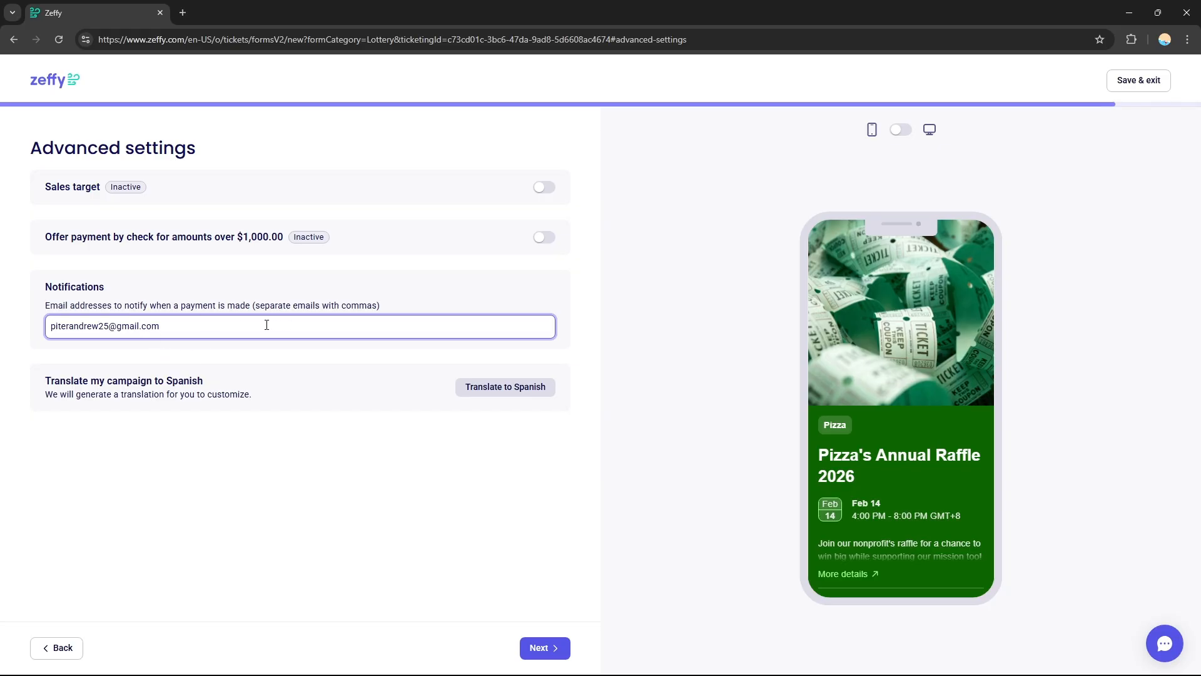
- Keep the existing payment notification e-mail address, leave the other advanced settings inactive, and continue to the campaign review
{"action": "left_click", "coordinate": [287, 378]}
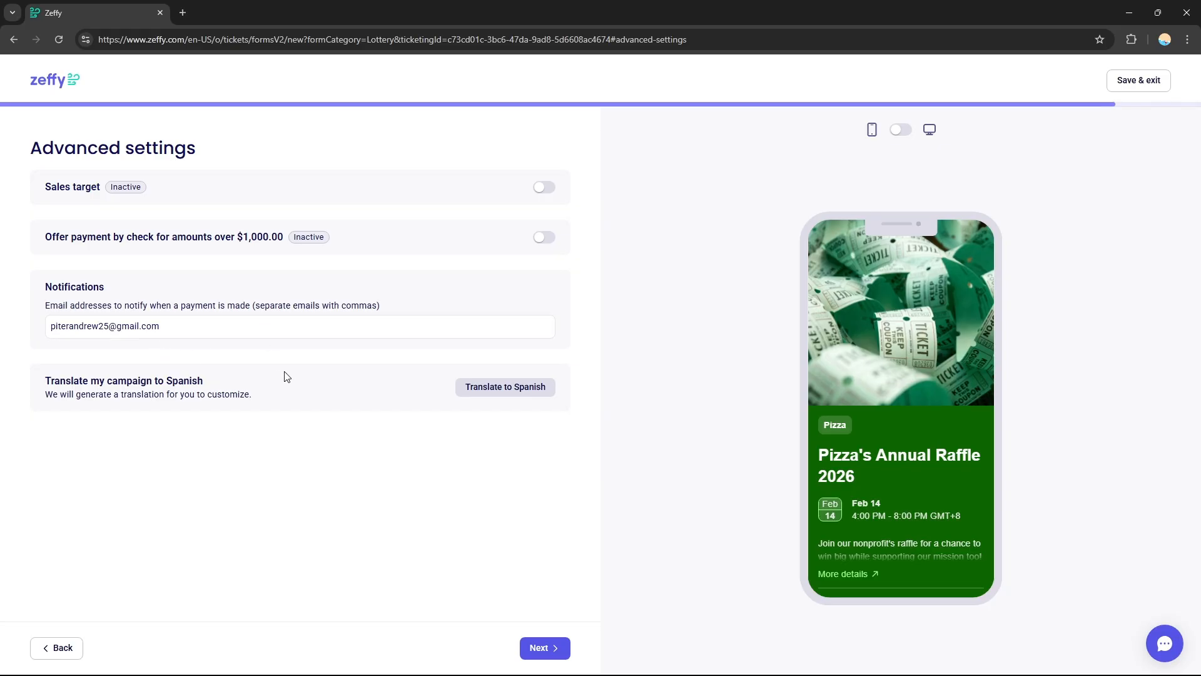
{"action": "left_click", "coordinate": [256, 334]}
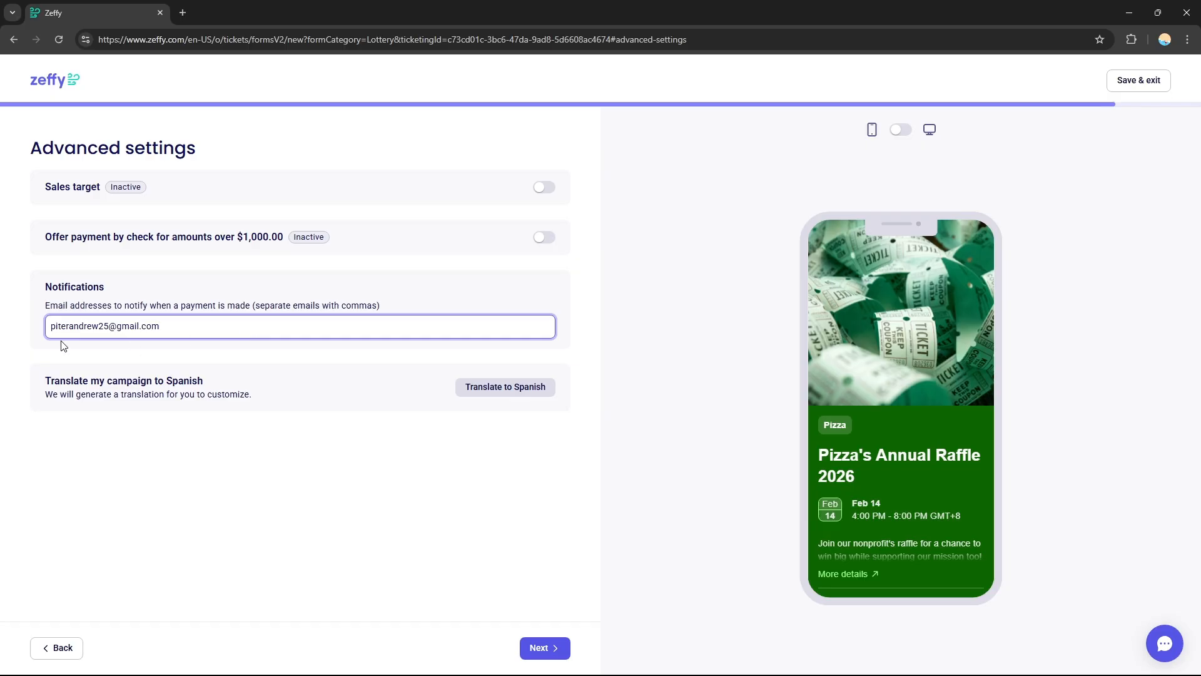
{"action": "double_click", "coordinate": [98, 326]}
{"action": "left_click", "coordinate": [100, 326]}
{"action": "triple_click", "coordinate": [119, 326]}
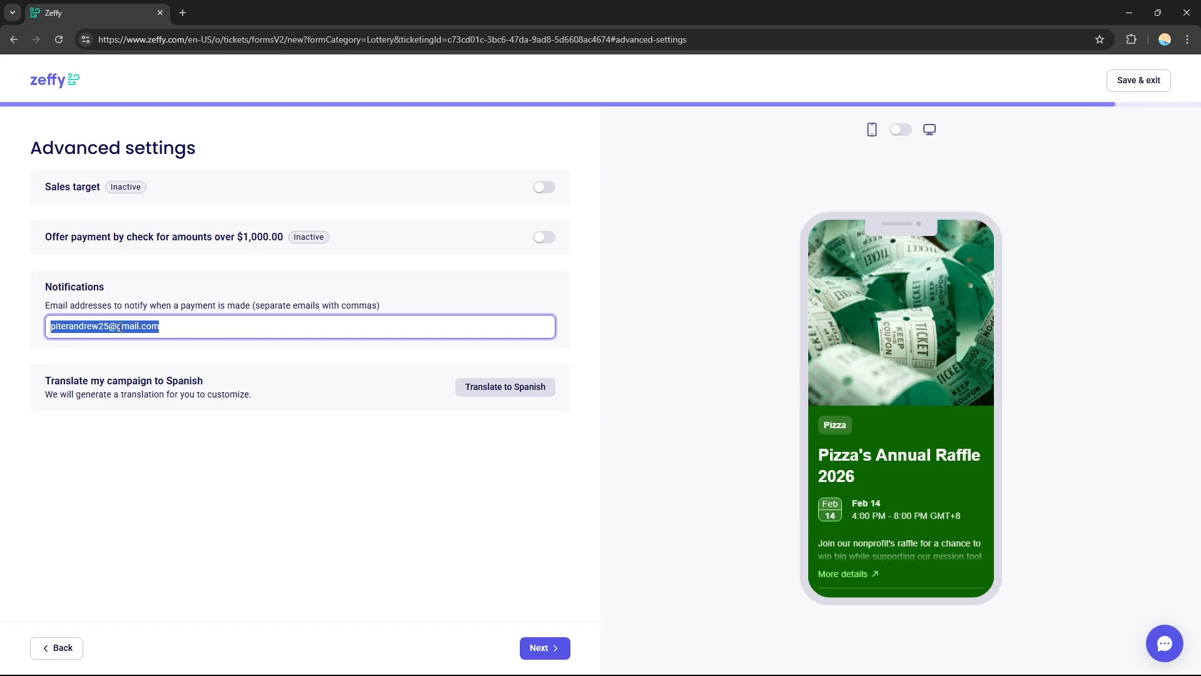
{"action": "left_click", "coordinate": [301, 445]}
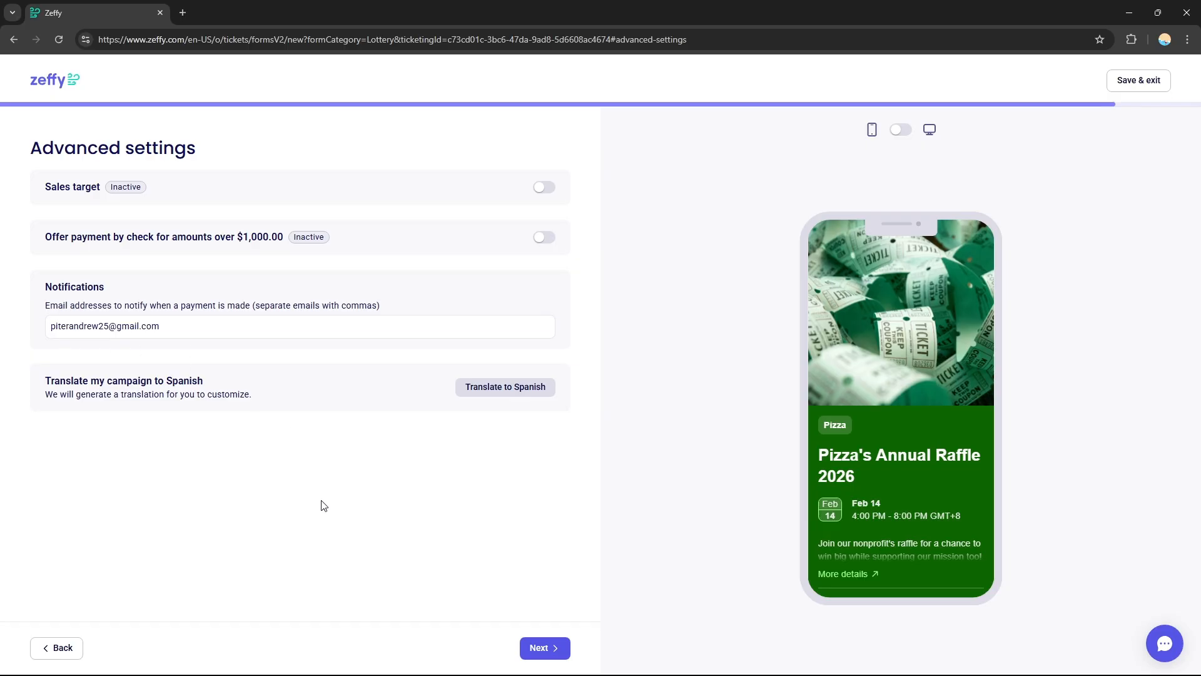
{"action": "left_click", "coordinate": [551, 645]}
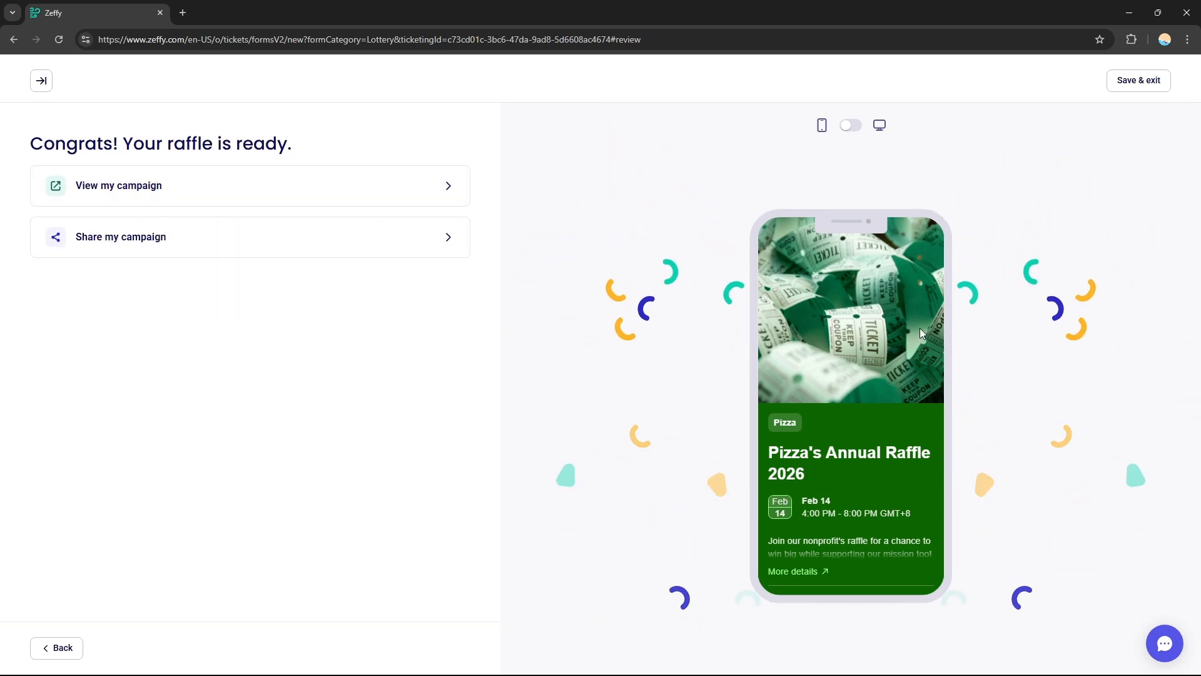
- Copy the raffle campaign's share link and close the sharing dialog
{"action": "left_click", "coordinate": [442, 238]}
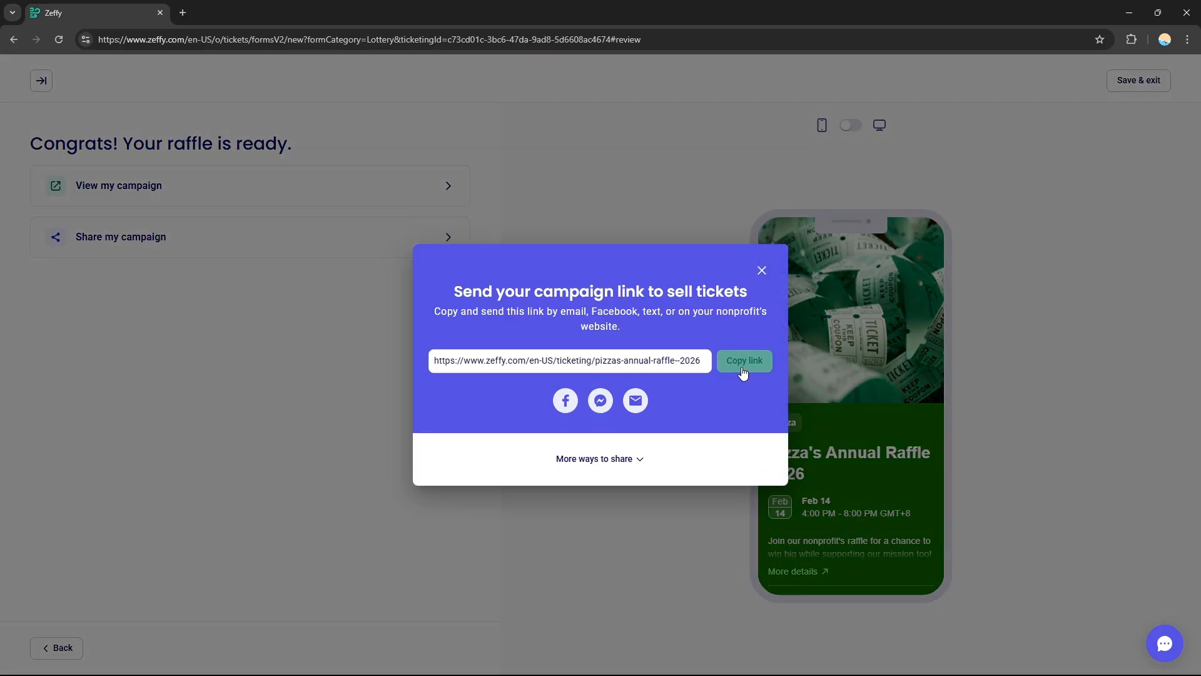
{"action": "left_click", "coordinate": [743, 369]}
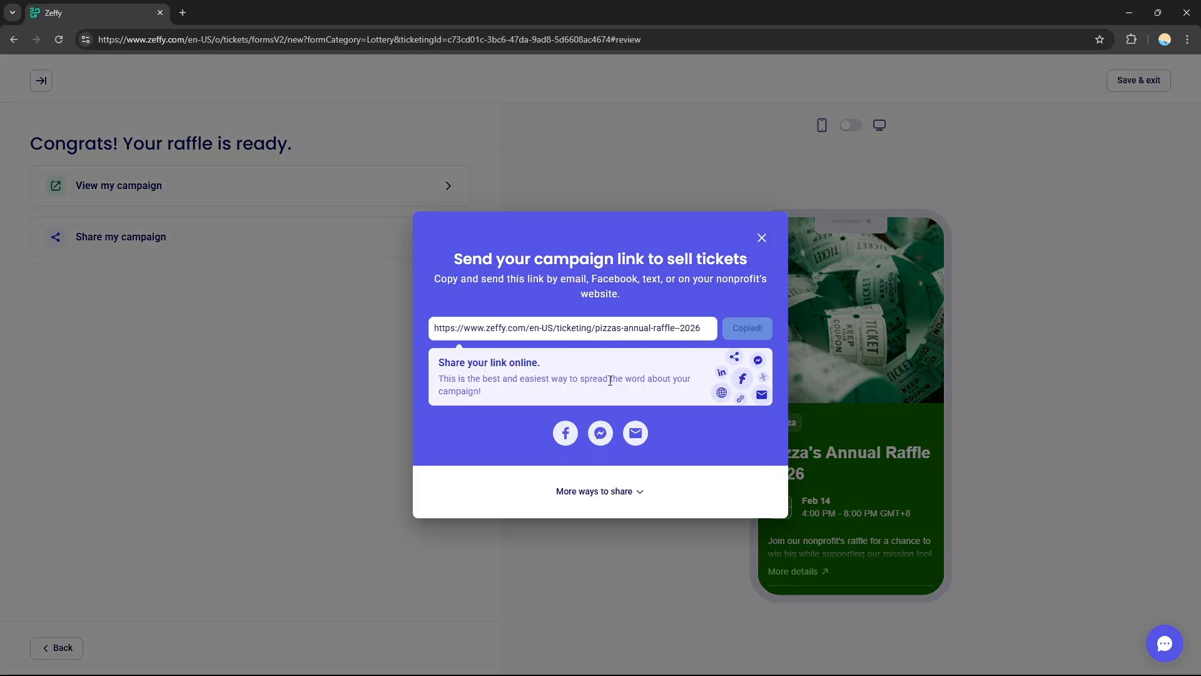
{"action": "left_click", "coordinate": [247, 340]}
- View the finished raffle campaign's public page
{"action": "left_click", "coordinate": [285, 191]}
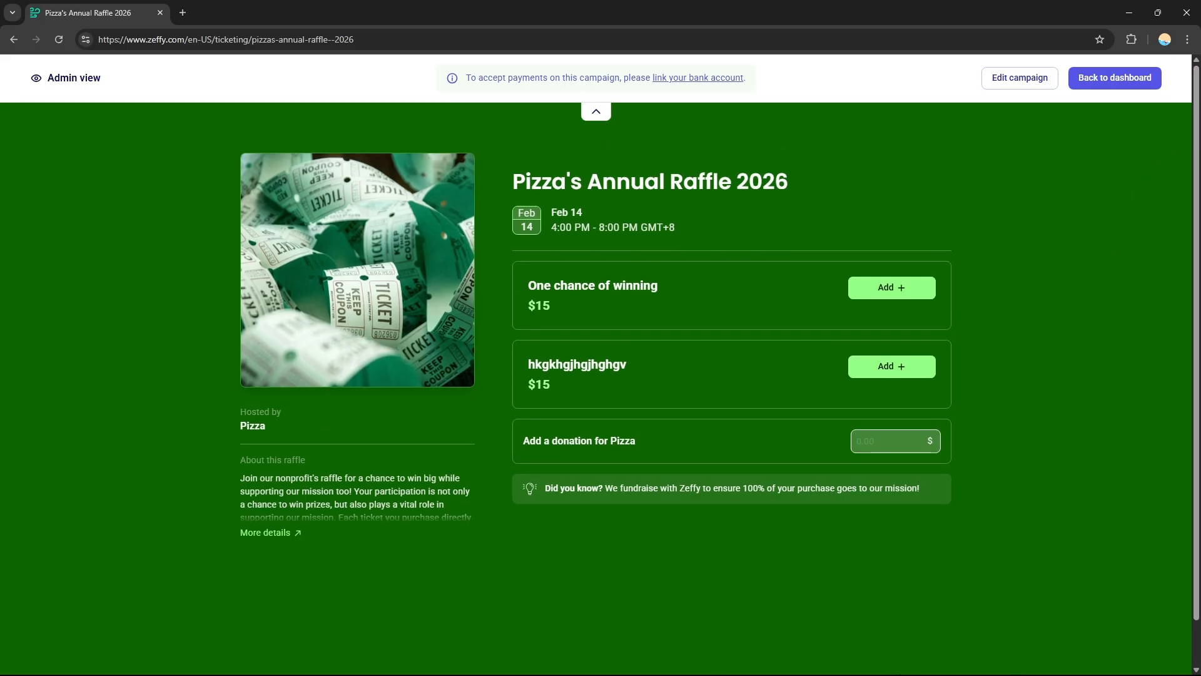
{"action": "left_click", "coordinate": [897, 672]}
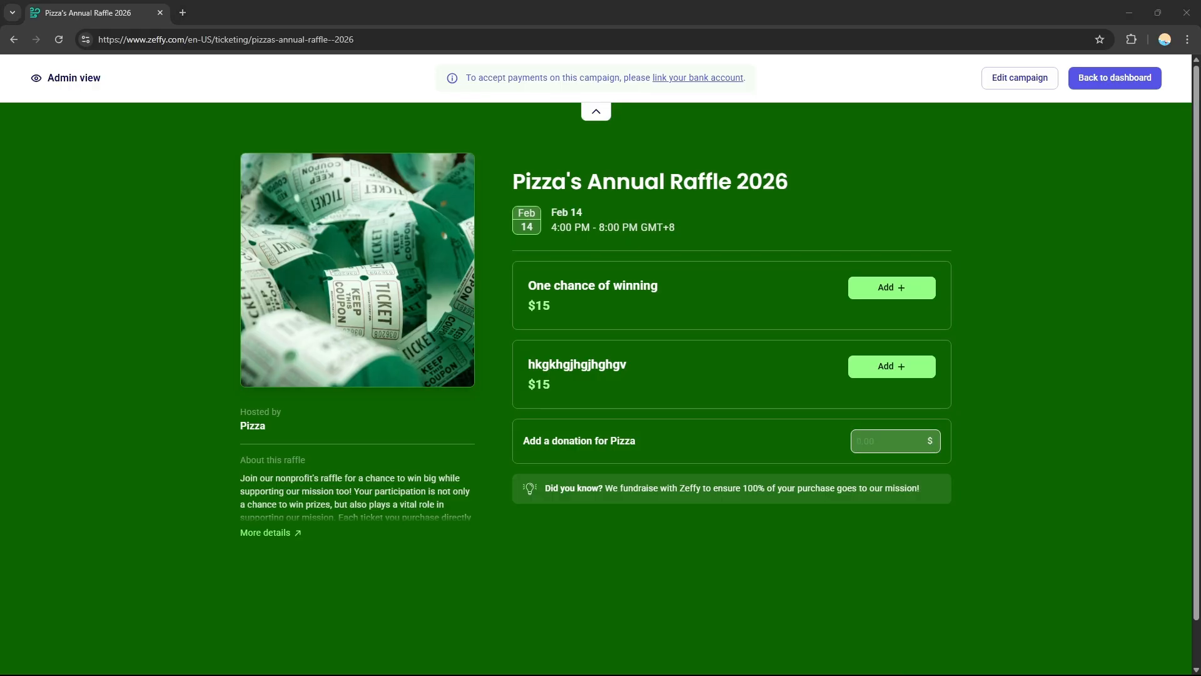